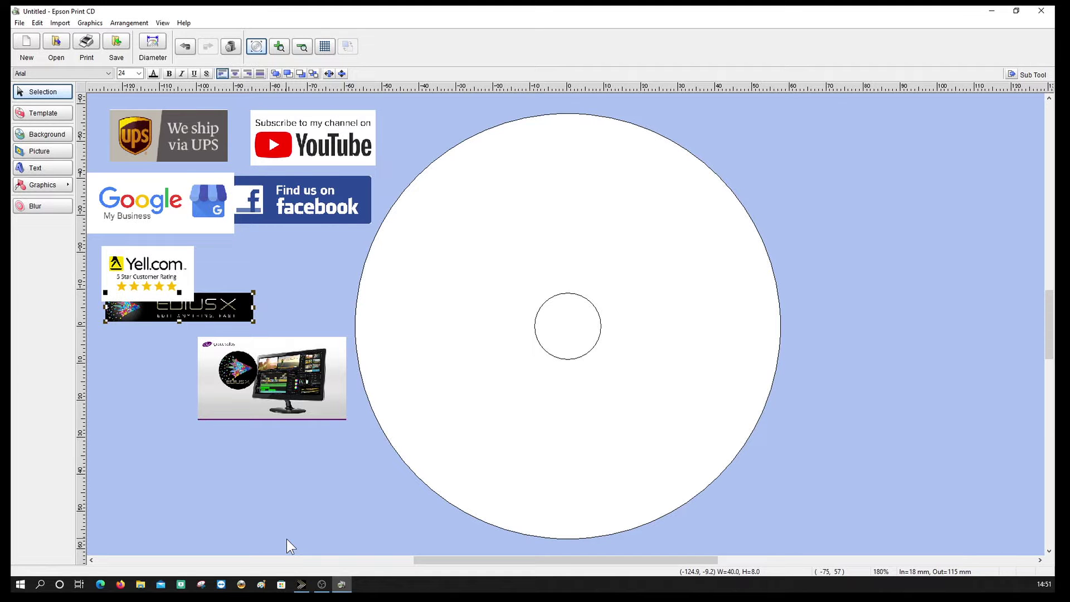
Step: Move the EDIUS X monitor picture to the disc centre and stretch it to all four disc edges
{"action": "left_click", "coordinate": [293, 379]}
{"action": "left_click_drag", "start_coordinate": [293, 379], "coordinate": [586, 326]}
{"action": "left_click_drag", "start_coordinate": [579, 279], "coordinate": [572, 114]}
{"action": "left_click_drag", "start_coordinate": [578, 364], "coordinate": [577, 541]}
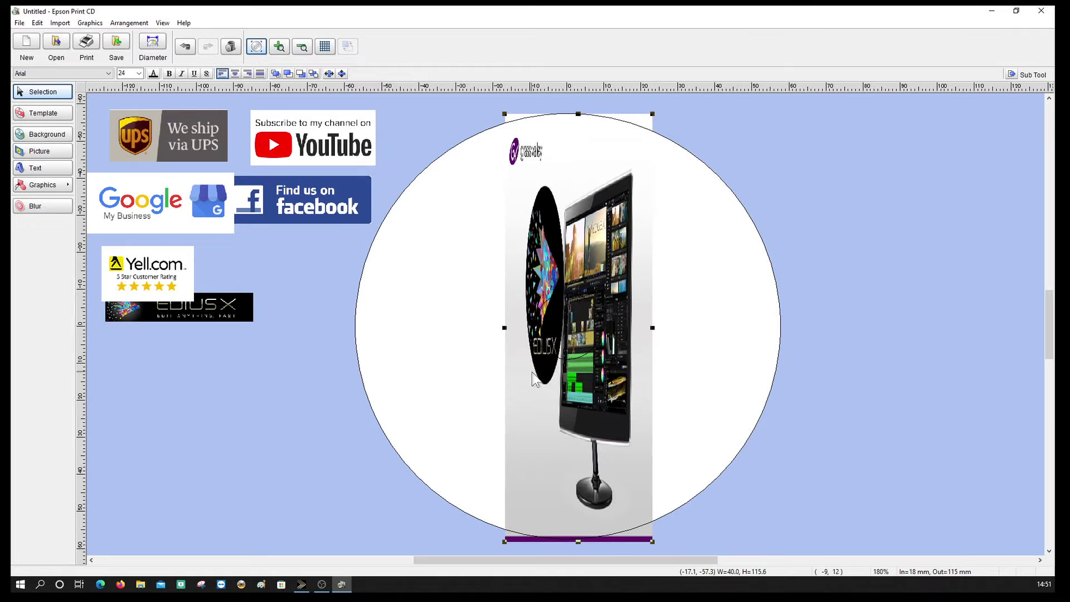
{"action": "left_click_drag", "start_coordinate": [504, 328], "coordinate": [350, 353]}
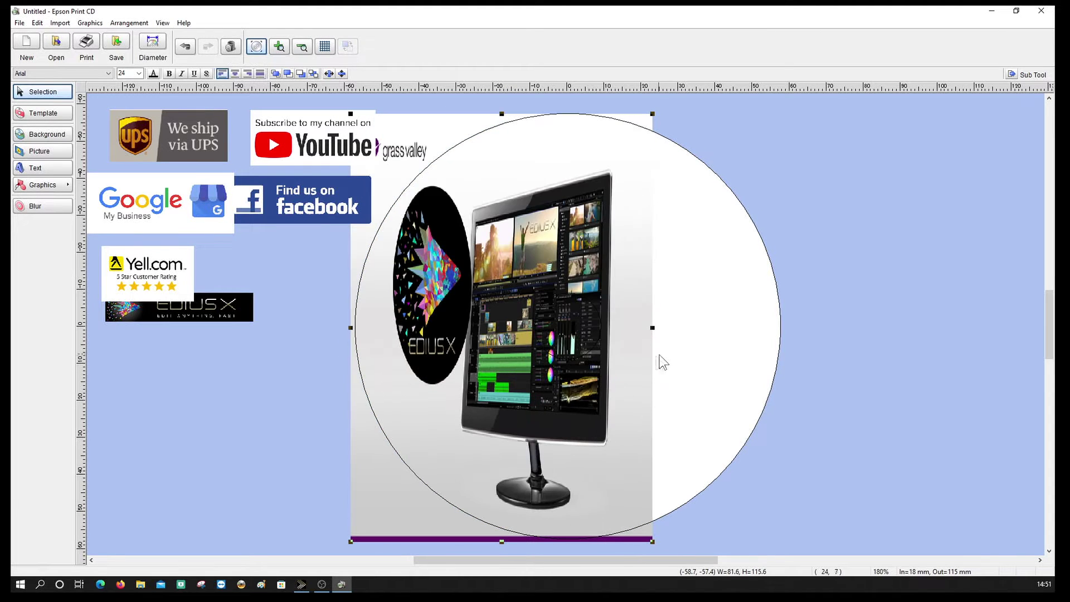
{"action": "left_click_drag", "start_coordinate": [653, 328], "coordinate": [788, 327]}
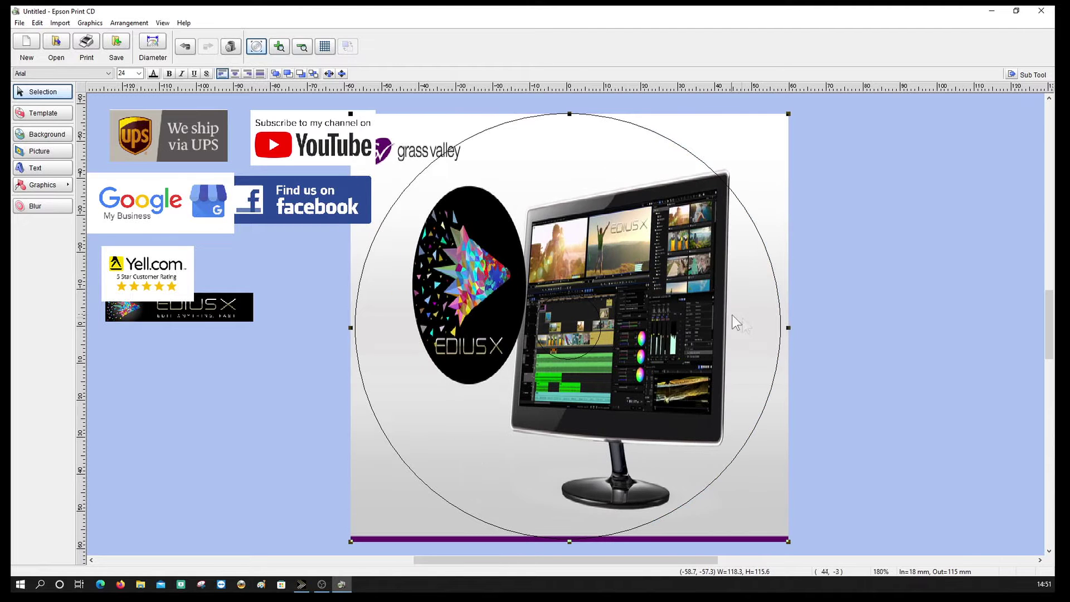
Step: Fine-tune the picture's position and height to 118.3 × 124.0 mm so it fully covers the disc
{"action": "left_click_drag", "start_coordinate": [504, 167], "coordinate": [522, 152]}
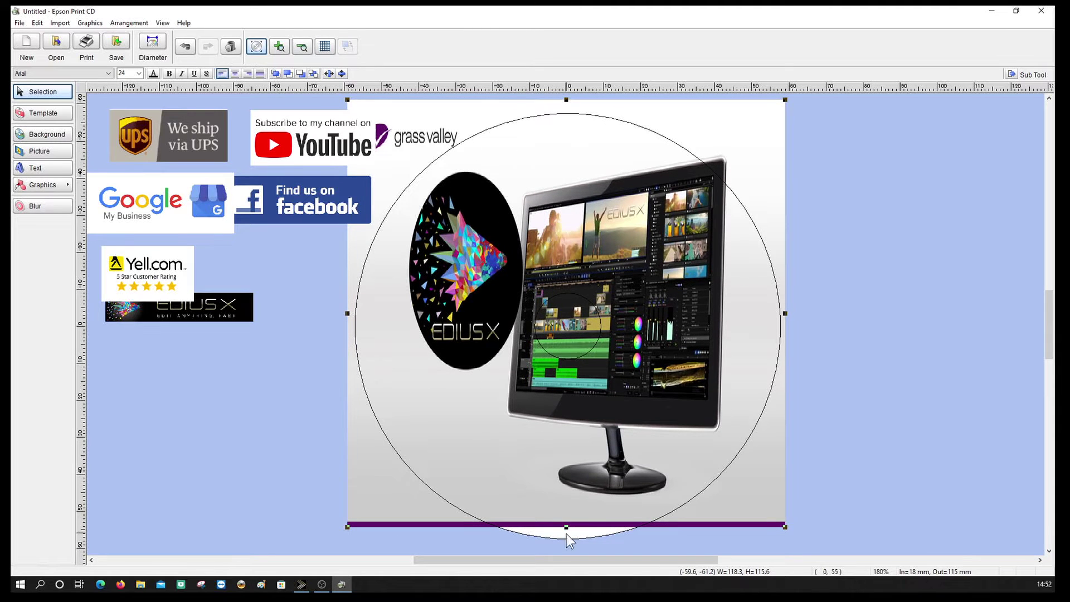
{"action": "left_click_drag", "start_coordinate": [566, 533], "coordinate": [569, 545]}
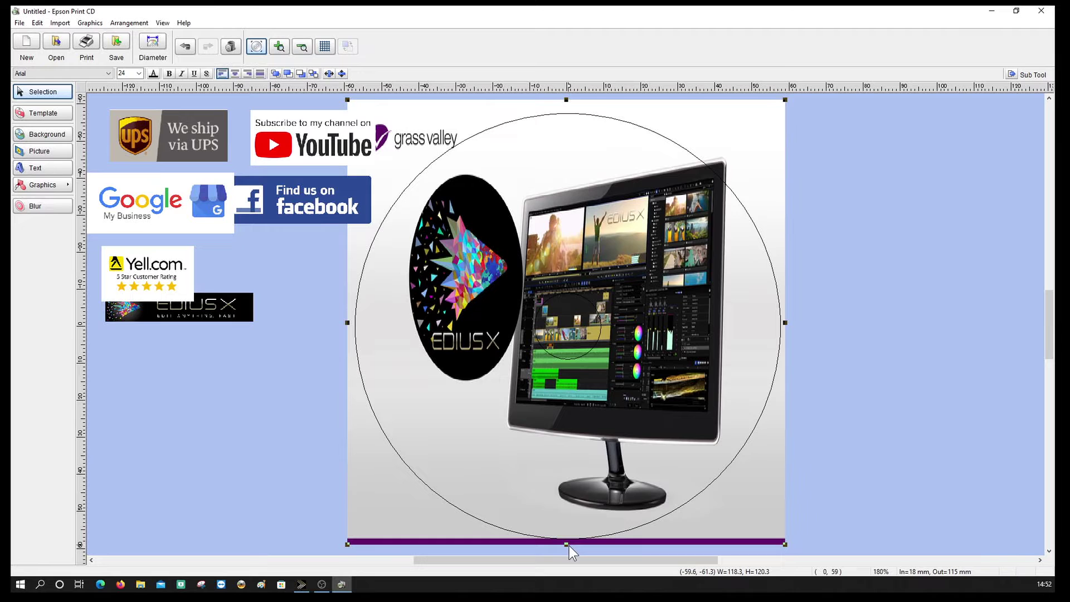
{"action": "left_click_drag", "start_coordinate": [550, 404], "coordinate": [549, 393]}
{"action": "left_click_drag", "start_coordinate": [562, 532], "coordinate": [565, 548]}
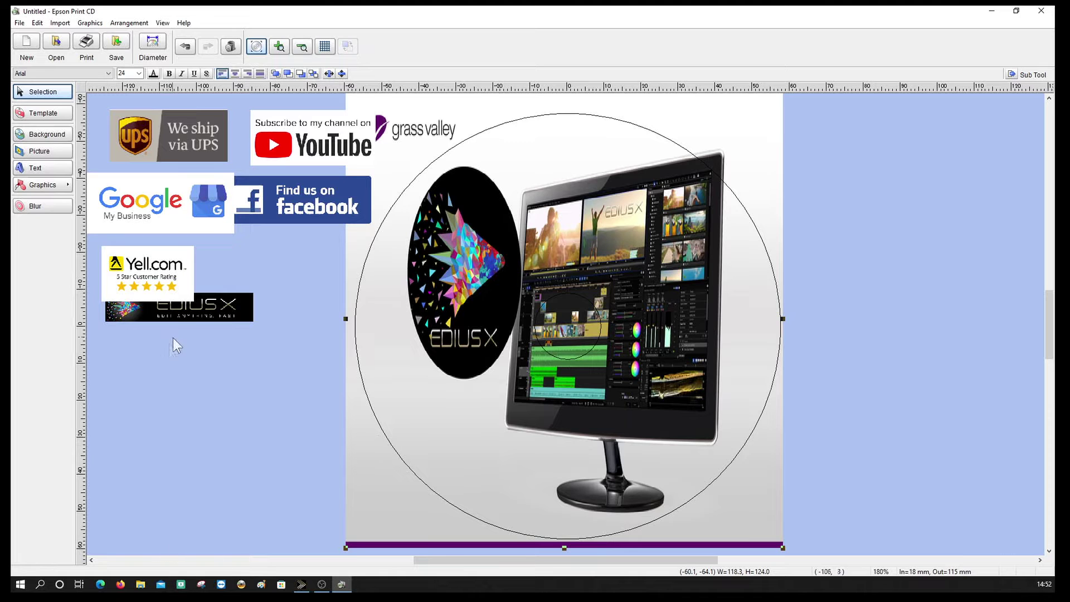
Step: Move the EDIUS X banner onto the monitor's lower bezel and enlarge it to 91.7 × 10.7 mm
{"action": "left_click", "coordinate": [219, 307]}
{"action": "left_click_drag", "start_coordinate": [210, 307], "coordinate": [739, 428]}
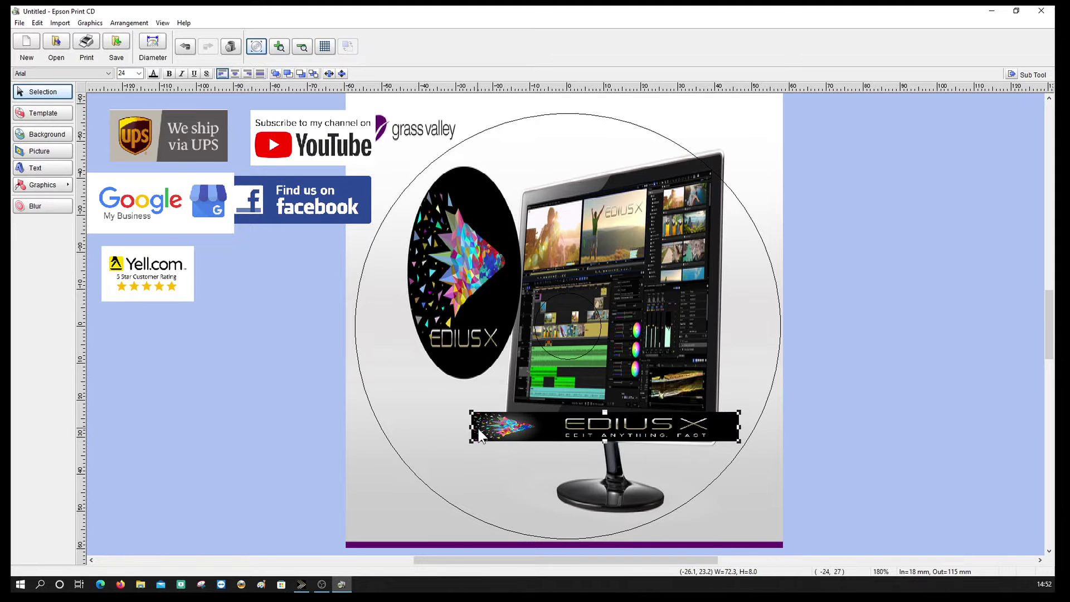
{"action": "left_click_drag", "start_coordinate": [471, 427], "coordinate": [399, 428]}
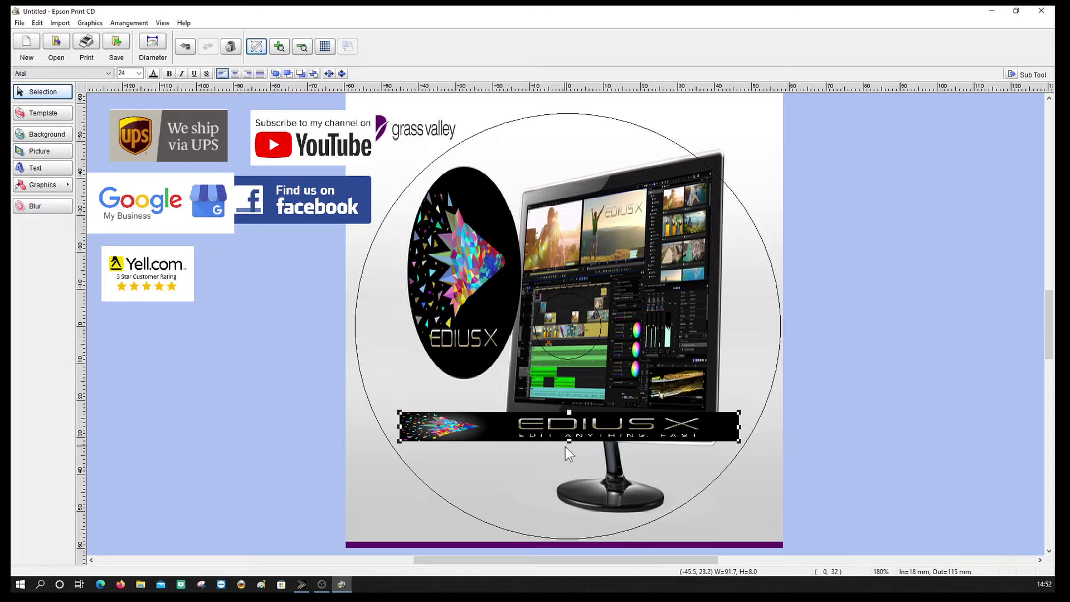
{"action": "left_click_drag", "start_coordinate": [568, 441], "coordinate": [568, 450]}
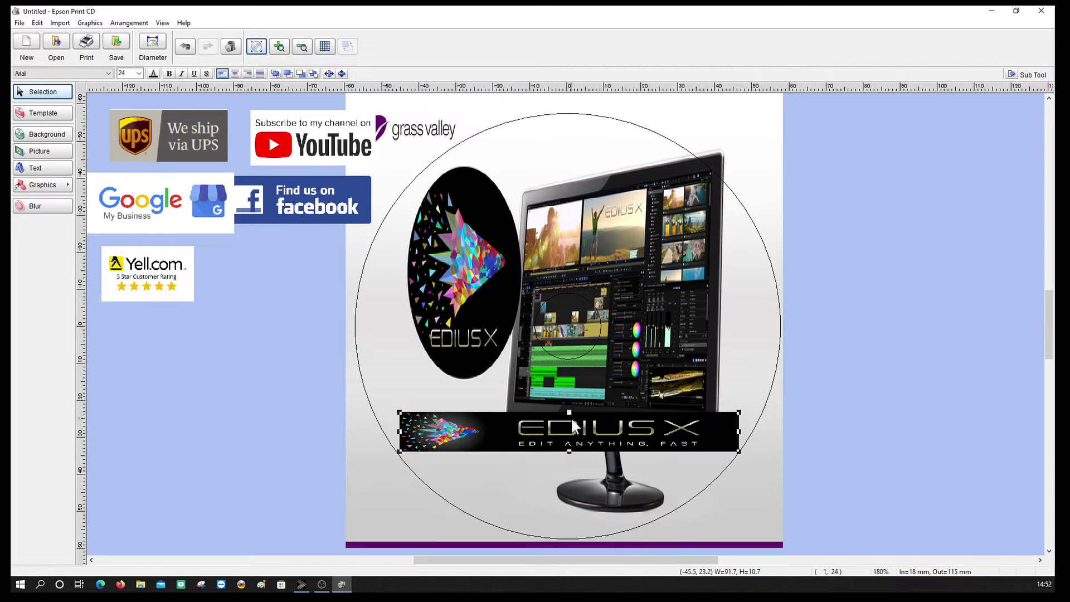
{"action": "left_click_drag", "start_coordinate": [567, 424], "coordinate": [568, 420]}
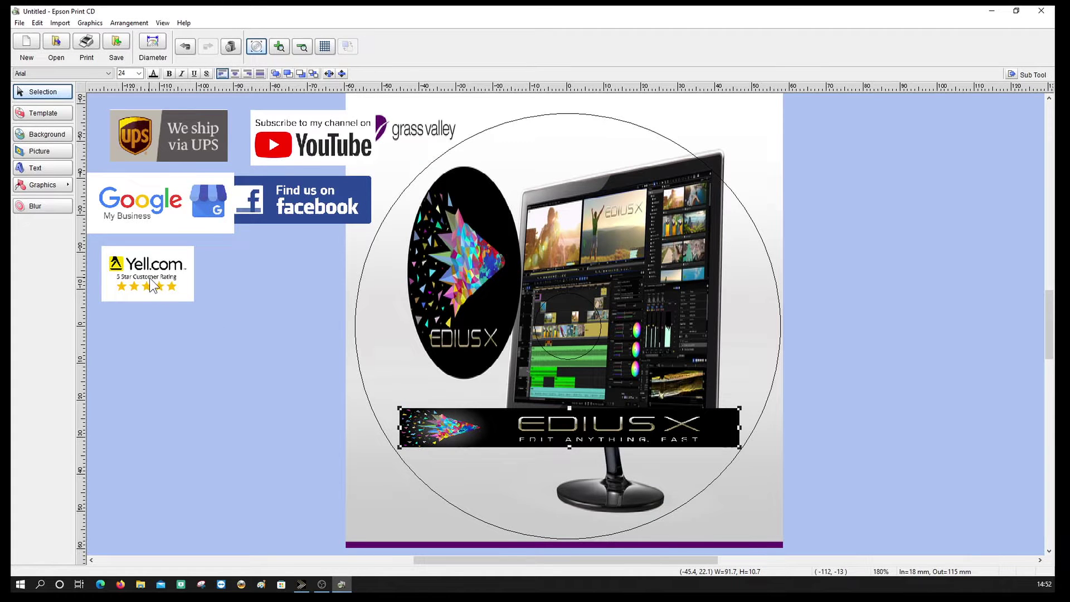
Step: Crop the top and bottom off the Yell.com logo and move it onto the disc
{"action": "left_click_drag", "start_coordinate": [152, 284], "coordinate": [247, 370]}
{"action": "right_click", "coordinate": [249, 362]}
{"action": "left_click", "coordinate": [279, 472]}
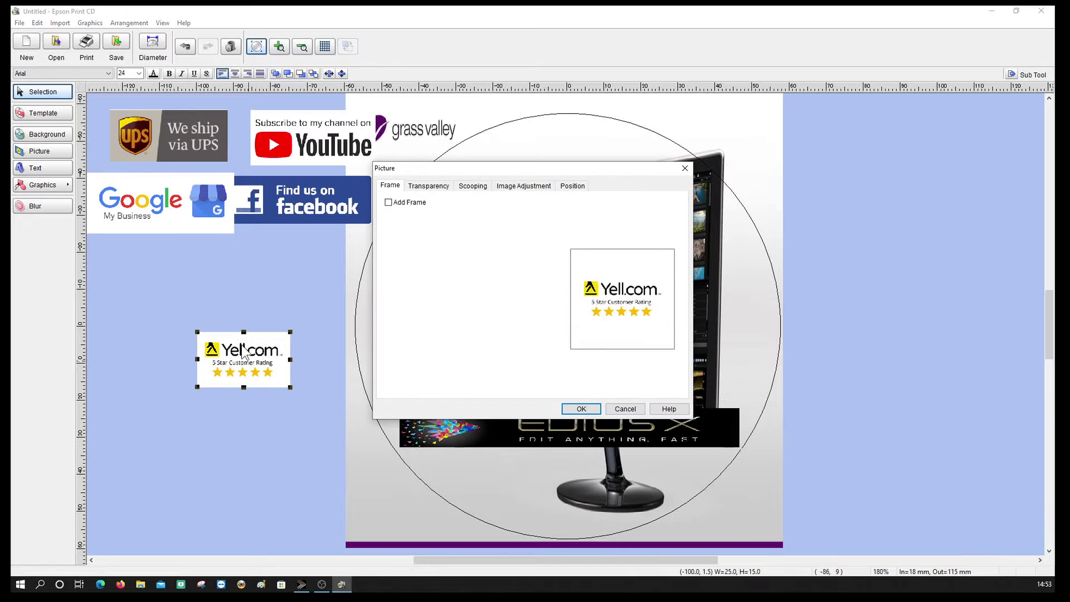
{"action": "left_click", "coordinate": [473, 188]}
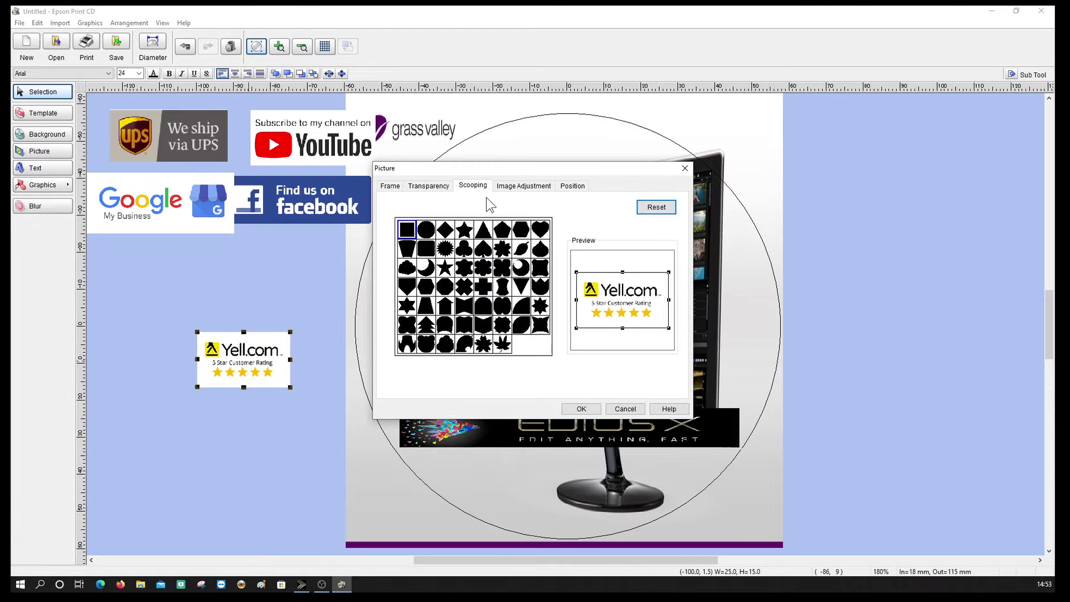
{"action": "left_click_drag", "start_coordinate": [621, 273], "coordinate": [623, 279]}
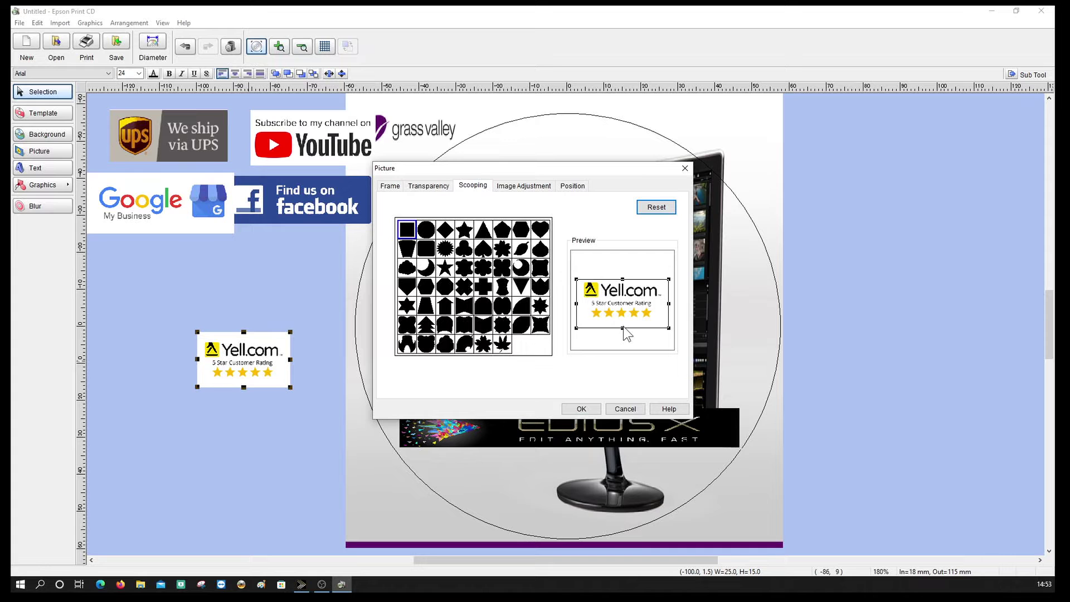
{"action": "left_click_drag", "start_coordinate": [623, 329], "coordinate": [624, 320]}
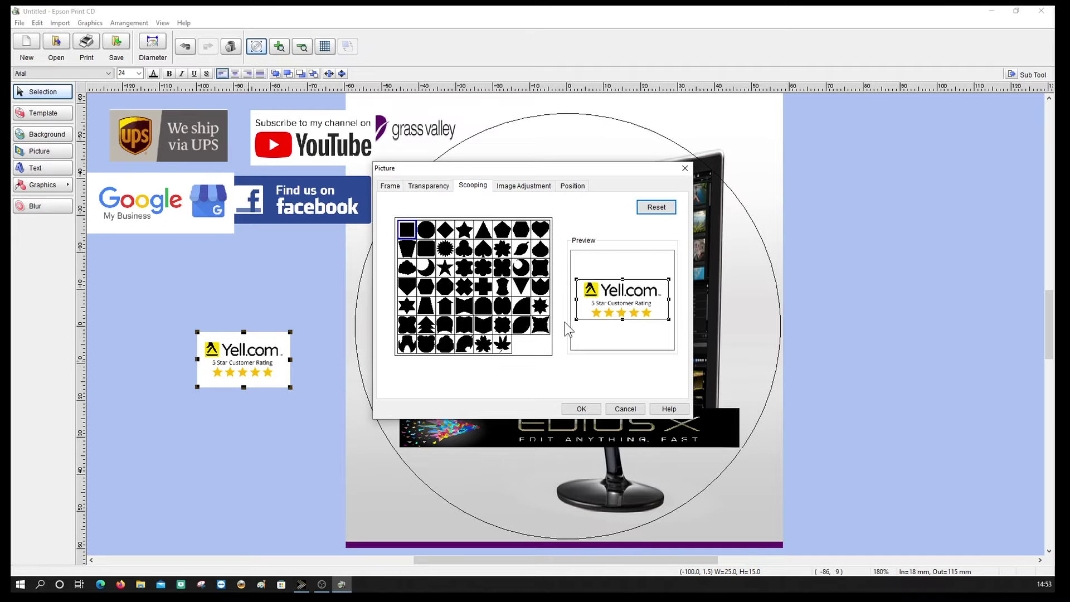
{"action": "left_click", "coordinate": [581, 408]}
{"action": "left_click_drag", "start_coordinate": [252, 364], "coordinate": [460, 379]}
Step: Crop the top off the Google My Business logo and place it above Yell.com on the disc
{"action": "left_click_drag", "start_coordinate": [162, 206], "coordinate": [275, 323]}
{"action": "right_click", "coordinate": [274, 323]}
{"action": "left_click", "coordinate": [303, 433]}
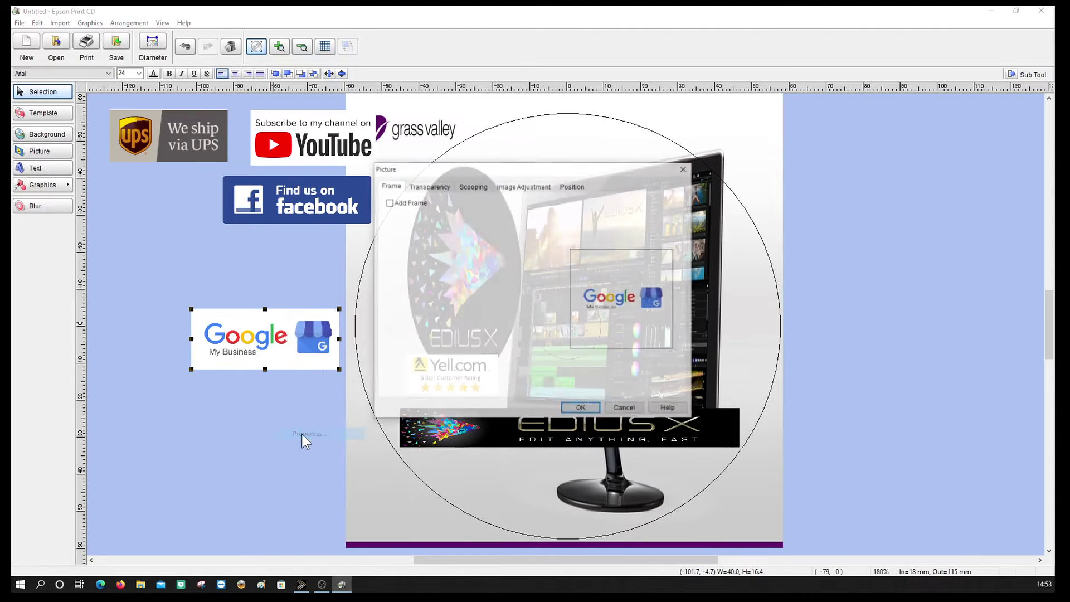
{"action": "left_click", "coordinate": [473, 186]}
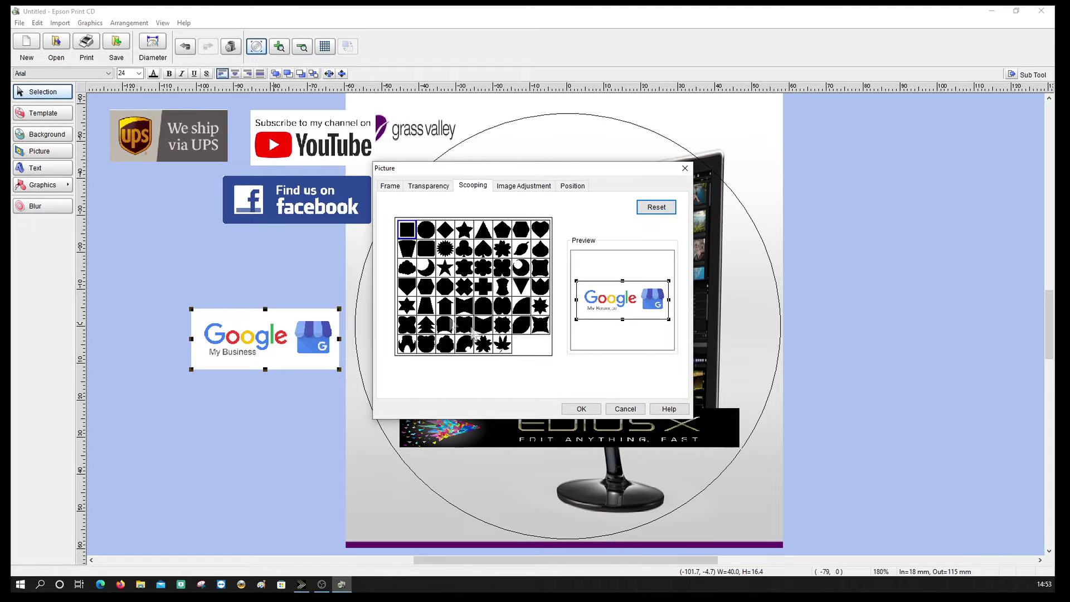
{"action": "left_click_drag", "start_coordinate": [623, 280], "coordinate": [623, 314]}
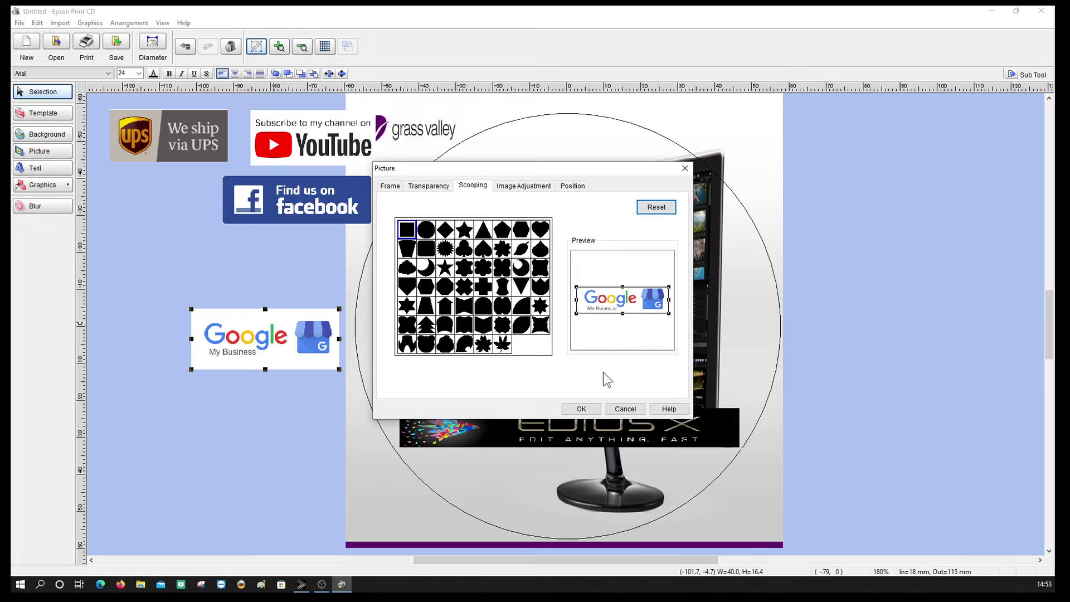
{"action": "left_click", "coordinate": [581, 409]}
{"action": "left_click_drag", "start_coordinate": [277, 339], "coordinate": [461, 335]}
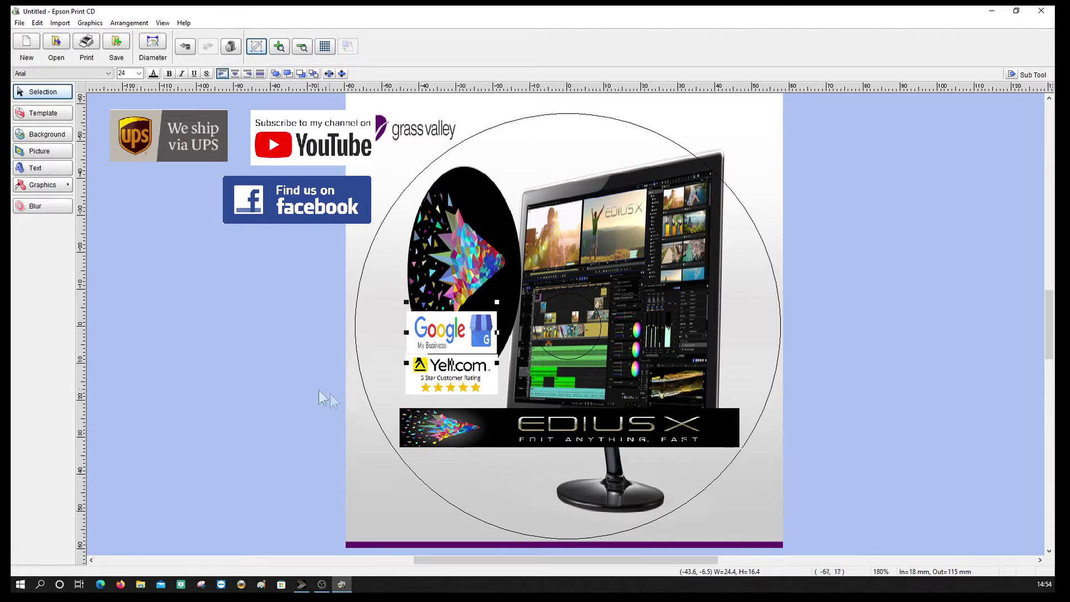
Step: Move the Facebook logo above the Google logo and widen it to 25.0 × 12.9 mm
{"action": "double_click", "coordinate": [295, 222]}
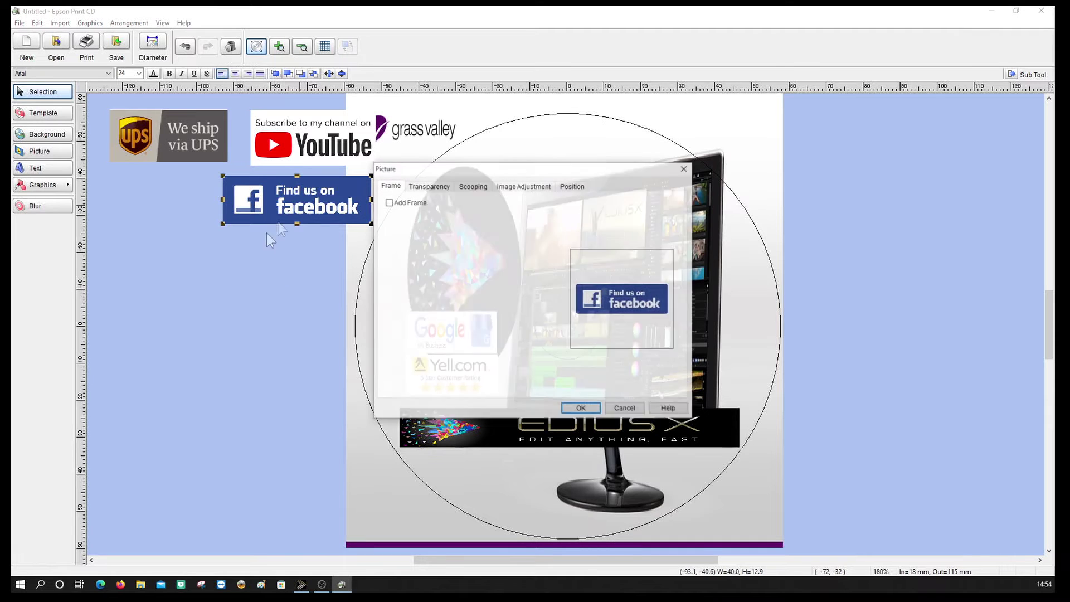
{"action": "left_click", "coordinate": [475, 186]}
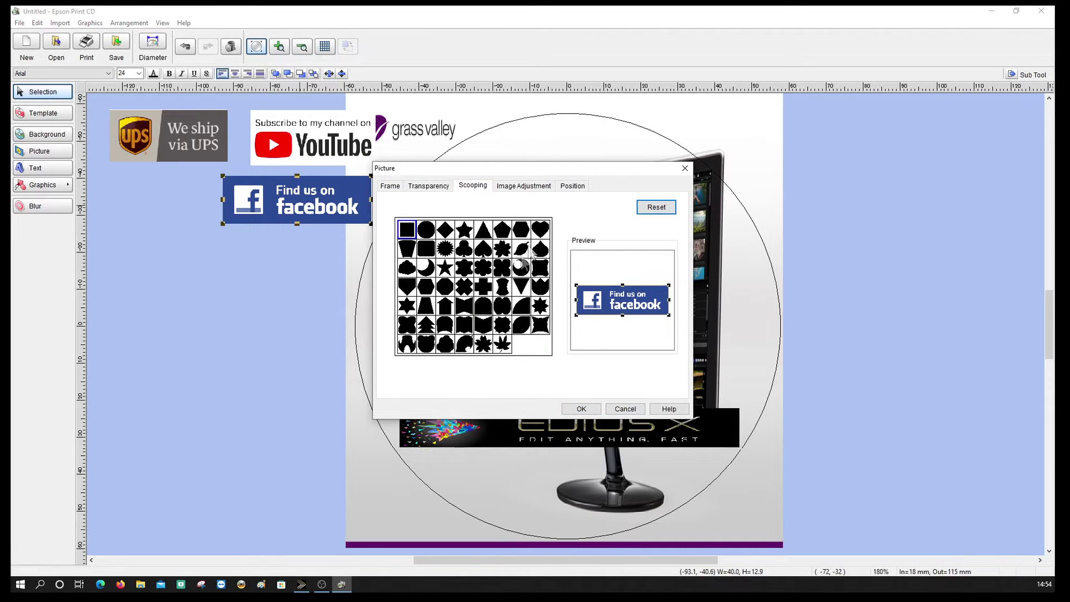
{"action": "left_click", "coordinate": [576, 300]}
{"action": "left_click", "coordinate": [581, 409]}
{"action": "left_click_drag", "start_coordinate": [310, 197], "coordinate": [497, 299]}
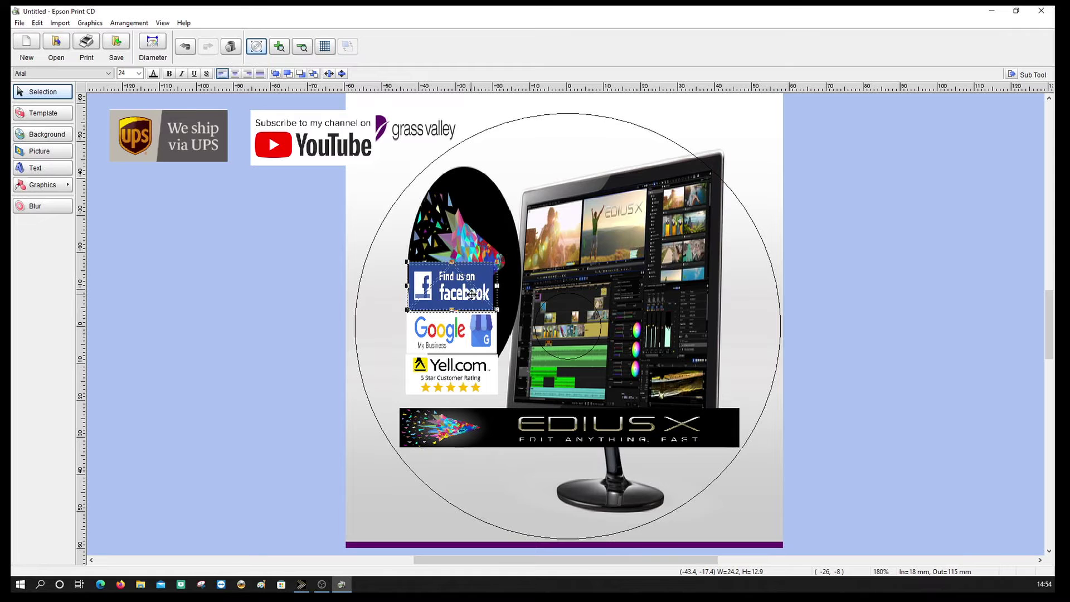
{"action": "left_click_drag", "start_coordinate": [496, 288], "coordinate": [500, 288]}
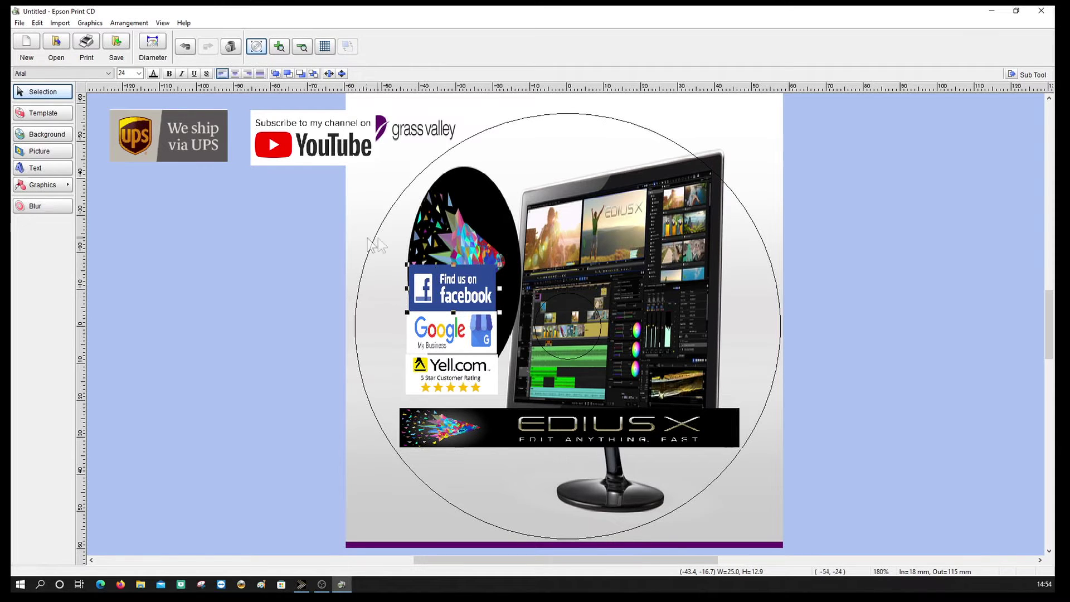
{"action": "left_click", "coordinate": [323, 239]}
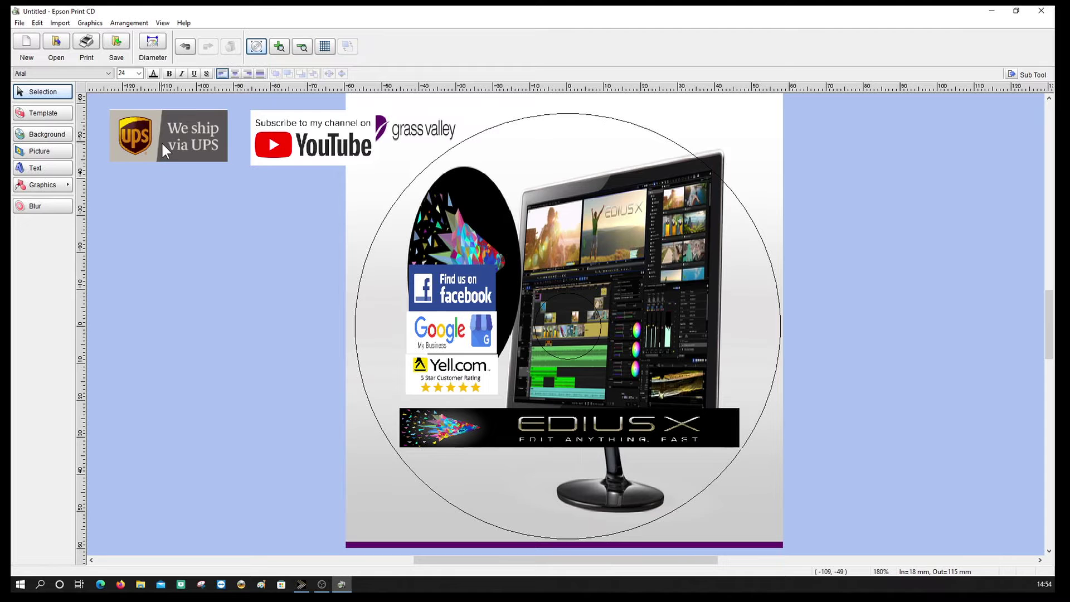
Step: Trim the YouTube subscribe image's top and move it onto the disc above Facebook
{"action": "left_click", "coordinate": [307, 146]}
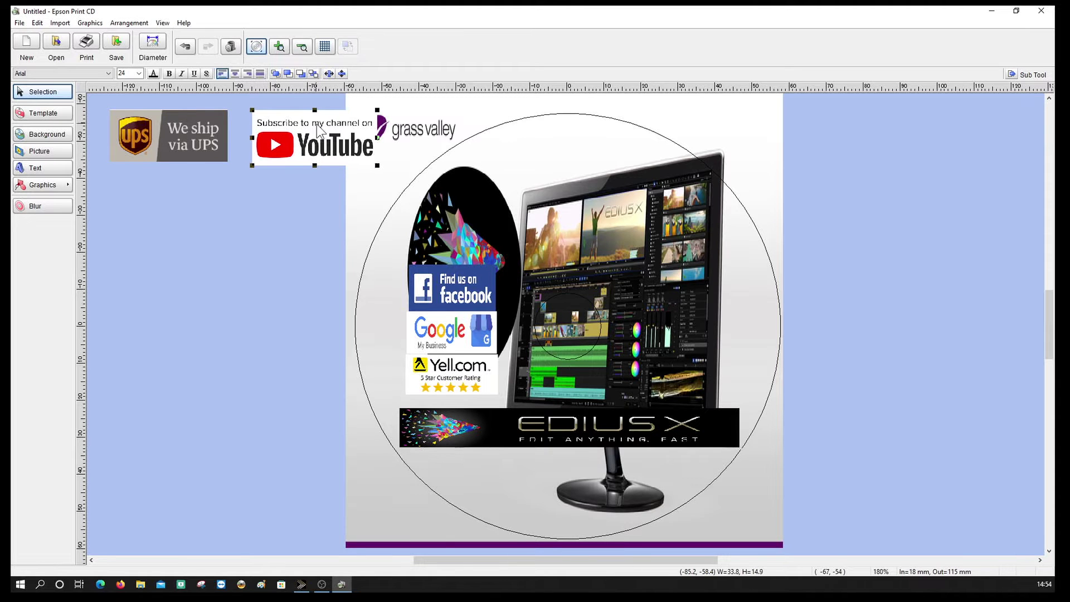
{"action": "right_click", "coordinate": [317, 131]}
{"action": "left_click", "coordinate": [353, 245]}
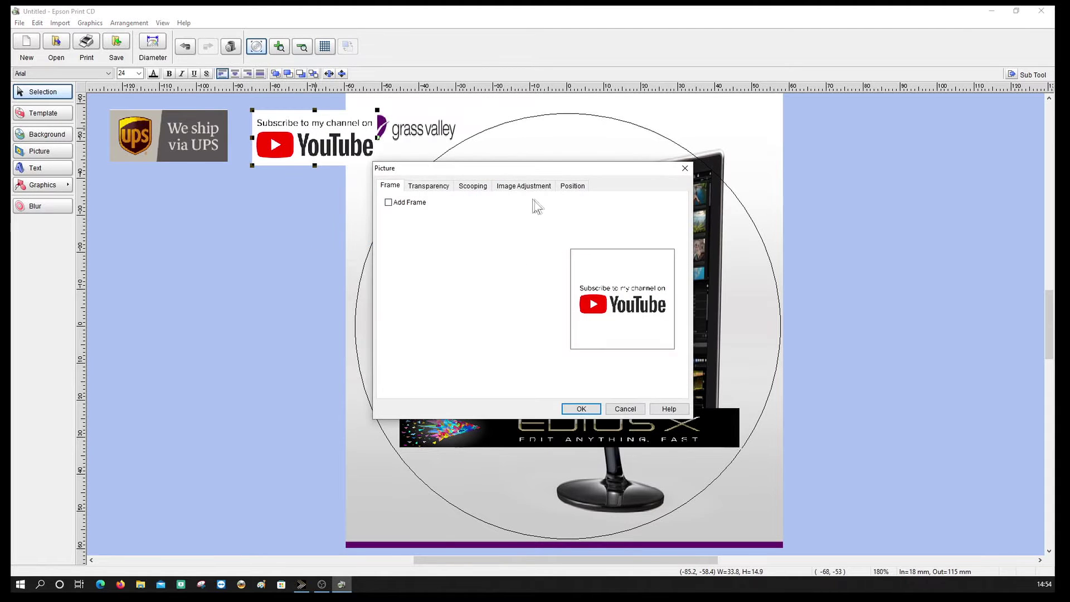
{"action": "left_click", "coordinate": [475, 186]}
{"action": "left_click_drag", "start_coordinate": [622, 279], "coordinate": [621, 282]}
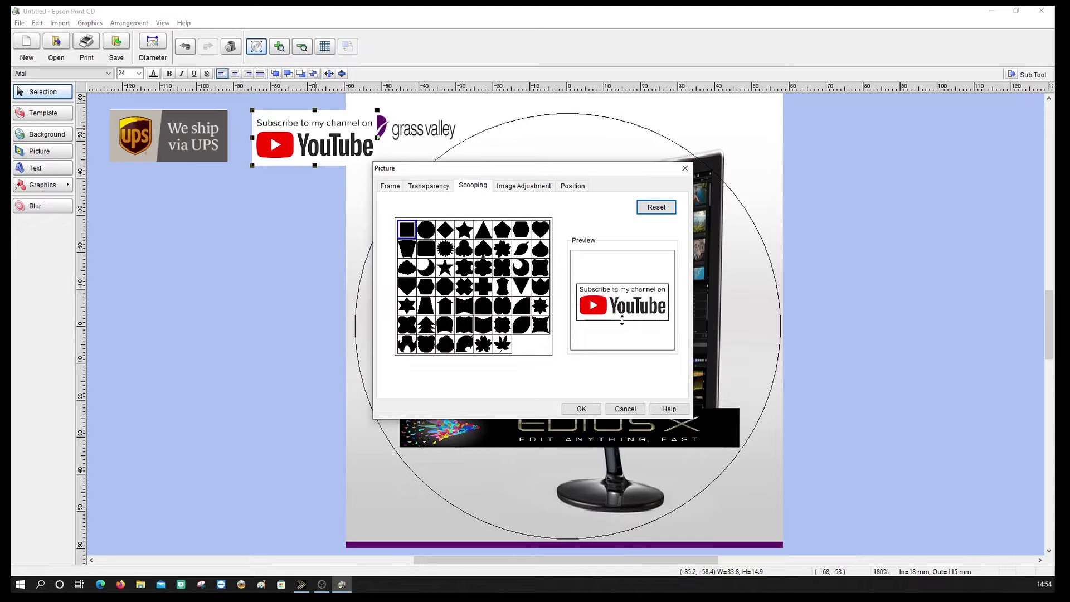
{"action": "left_click", "coordinate": [581, 408]}
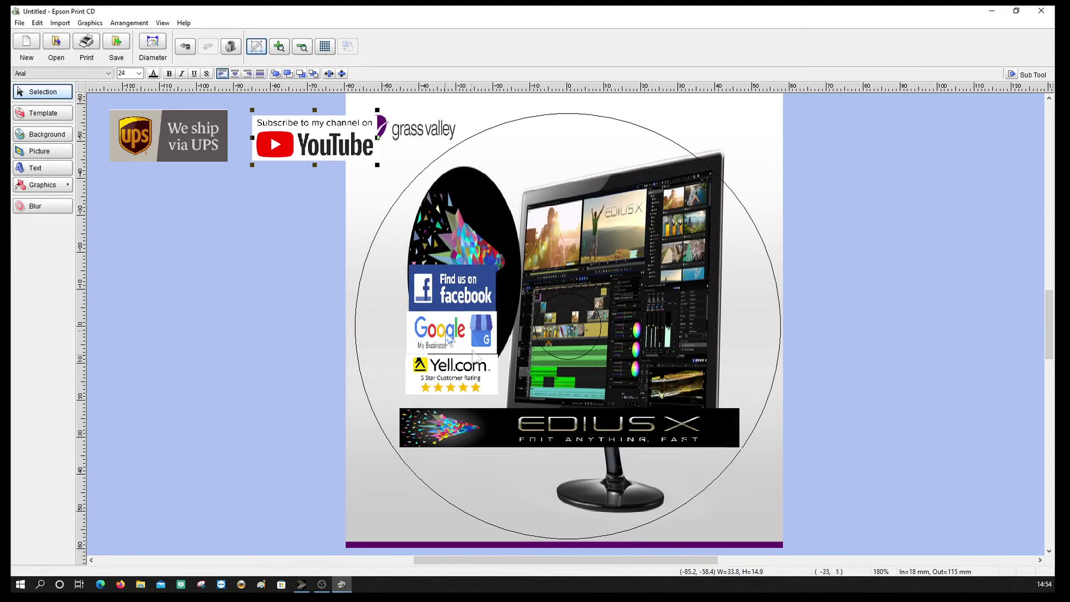
{"action": "left_click_drag", "start_coordinate": [321, 150], "coordinate": [458, 248]}
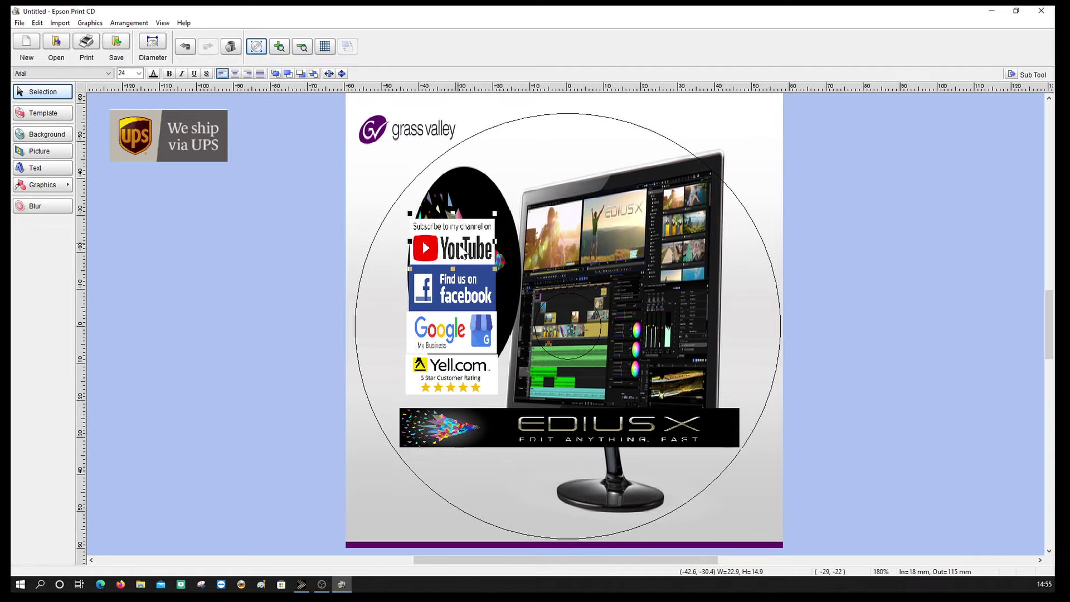
Step: Crop a little off the UPS badge's top and bottom and move it onto the disc
{"action": "left_click", "coordinate": [181, 147]}
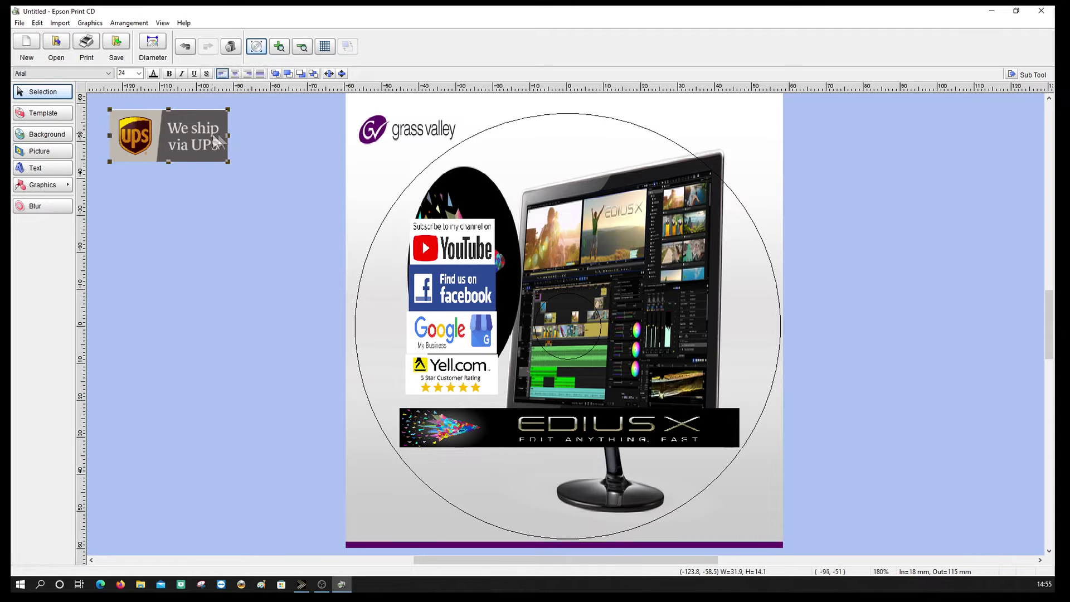
{"action": "left_click_drag", "start_coordinate": [167, 134], "coordinate": [229, 225]}
{"action": "right_click", "coordinate": [229, 225]}
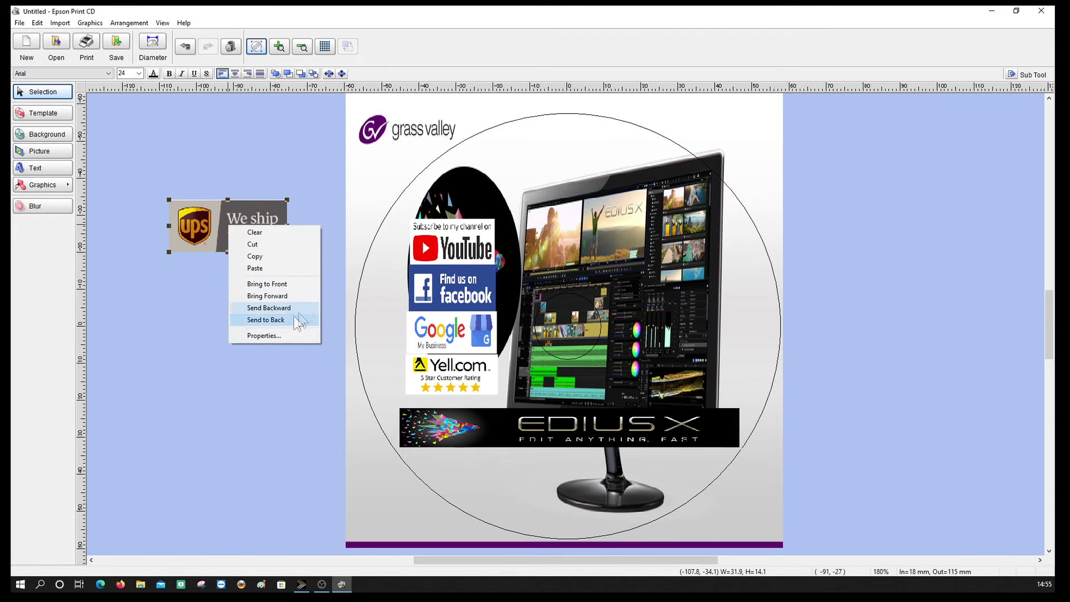
{"action": "left_click", "coordinate": [282, 336]}
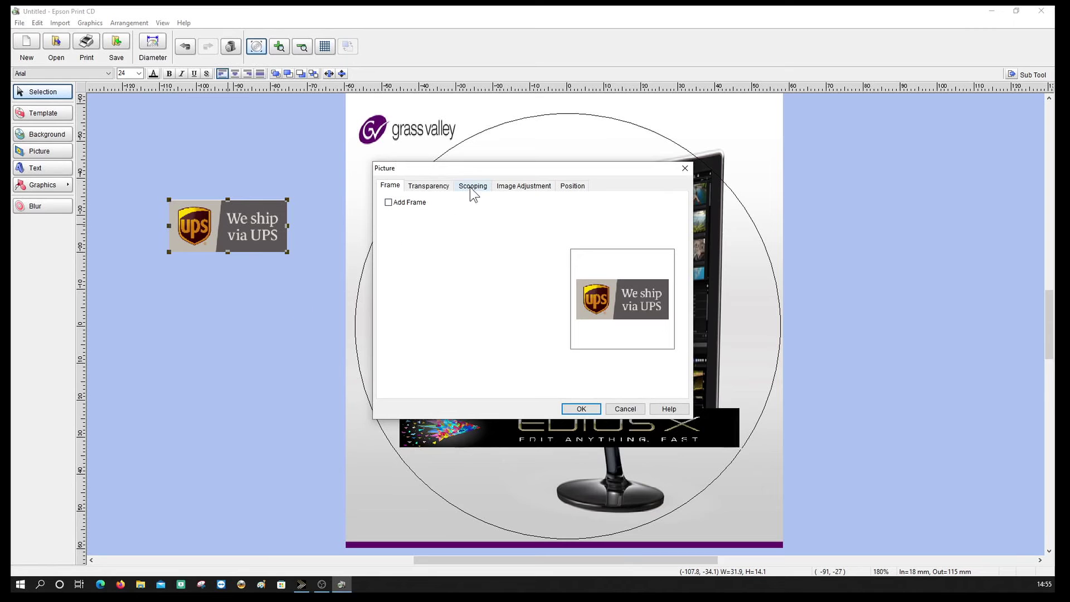
{"action": "left_click", "coordinate": [471, 186]}
{"action": "left_click_drag", "start_coordinate": [623, 281], "coordinate": [623, 283]}
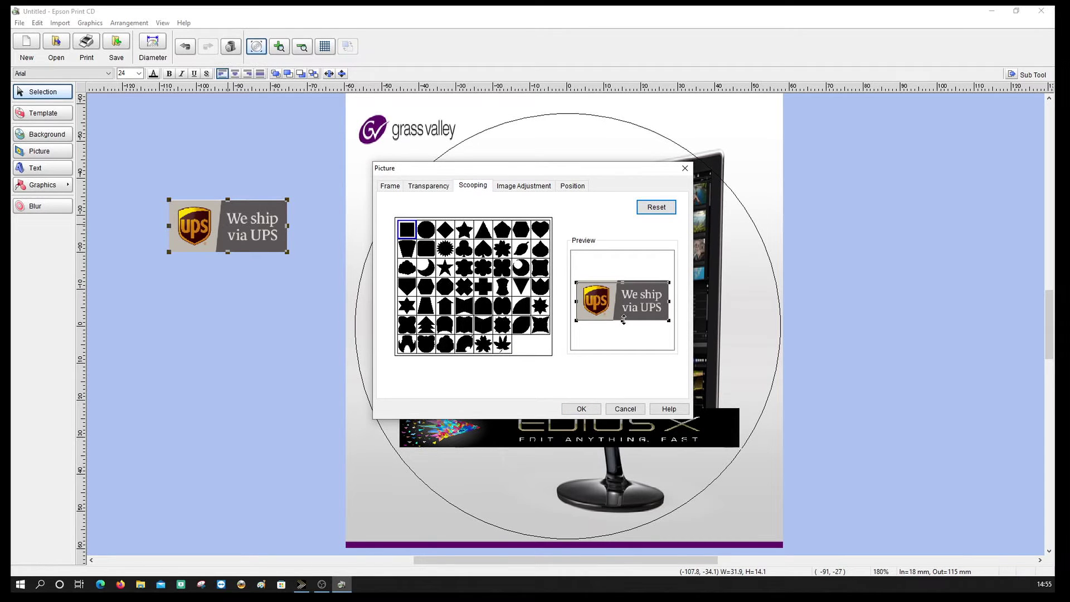
{"action": "left_click_drag", "start_coordinate": [623, 319], "coordinate": [624, 315]}
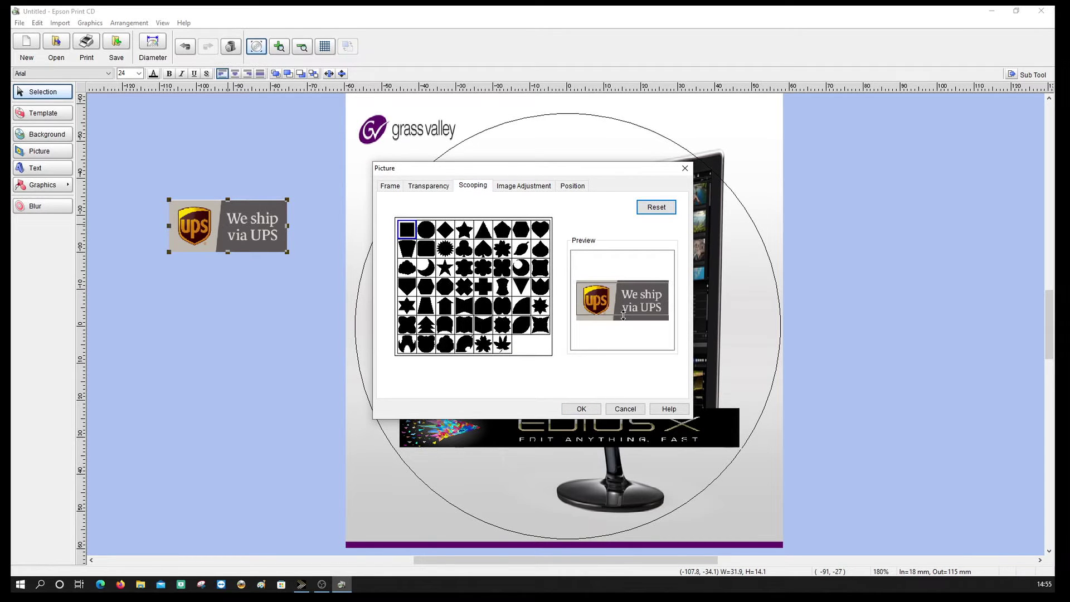
{"action": "left_click", "coordinate": [590, 407]}
{"action": "left_click_drag", "start_coordinate": [230, 223], "coordinate": [447, 205]}
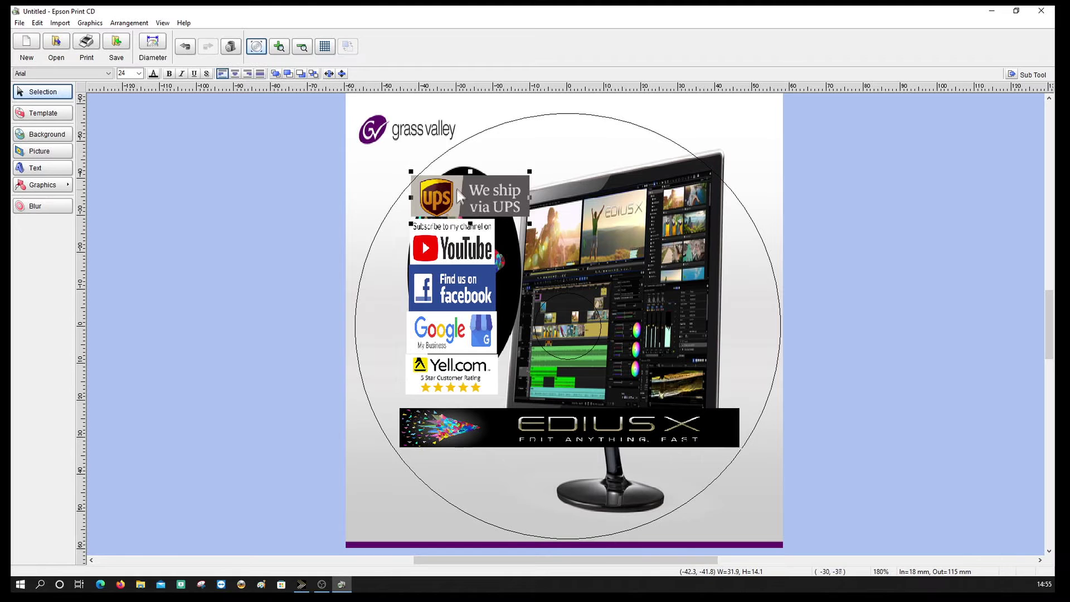
Step: Shift the Yell, Google, Facebook and YouTube logos down and fit UPS on top at 22.7 × 14.1 mm
{"action": "left_click_drag", "start_coordinate": [463, 375], "coordinate": [456, 402]}
{"action": "left_click", "coordinate": [457, 344]}
{"action": "left_click_drag", "start_coordinate": [462, 341], "coordinate": [462, 355]}
{"action": "left_click", "coordinate": [455, 305]}
{"action": "left_click_drag", "start_coordinate": [455, 306], "coordinate": [454, 322]}
{"action": "left_click", "coordinate": [449, 270]}
{"action": "left_click_drag", "start_coordinate": [449, 270], "coordinate": [445, 295]}
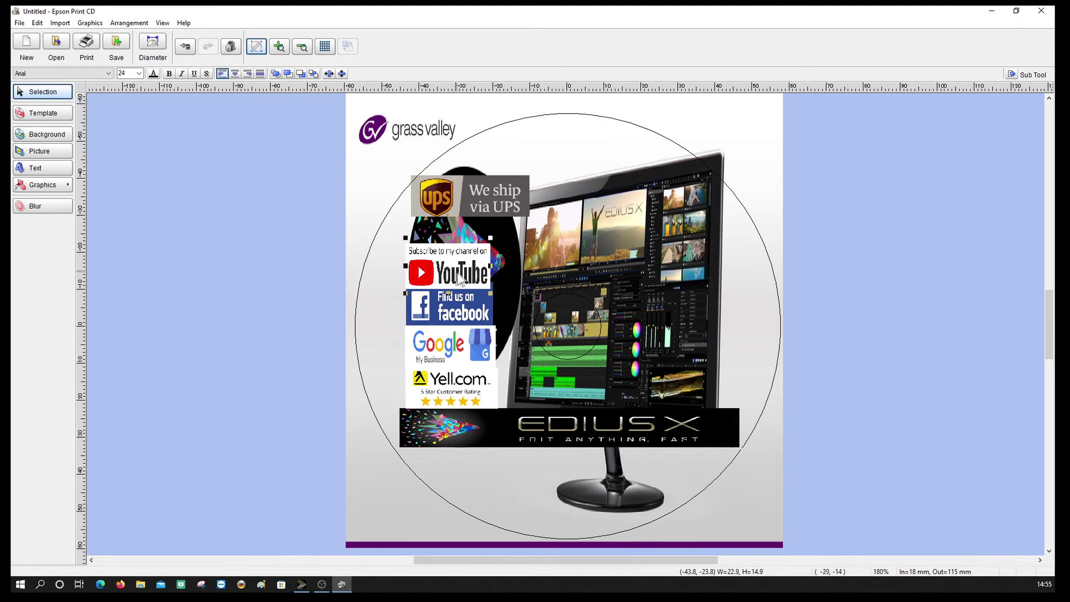
{"action": "left_click", "coordinate": [463, 212]}
{"action": "left_click_drag", "start_coordinate": [464, 213], "coordinate": [453, 238]}
{"action": "left_click_drag", "start_coordinate": [521, 226], "coordinate": [491, 226]}
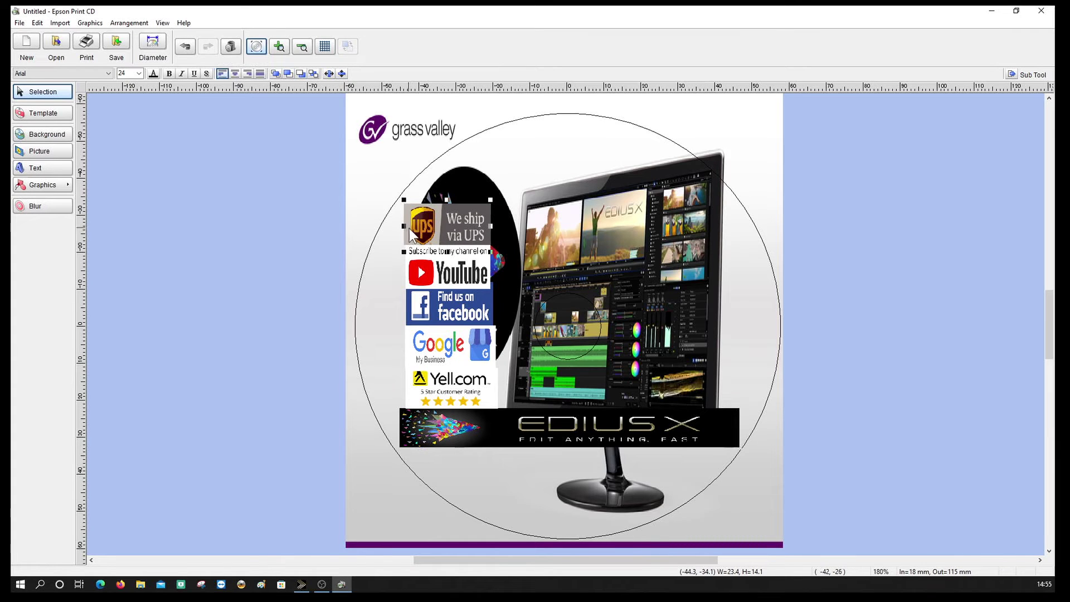
{"action": "left_click_drag", "start_coordinate": [406, 227], "coordinate": [409, 226]}
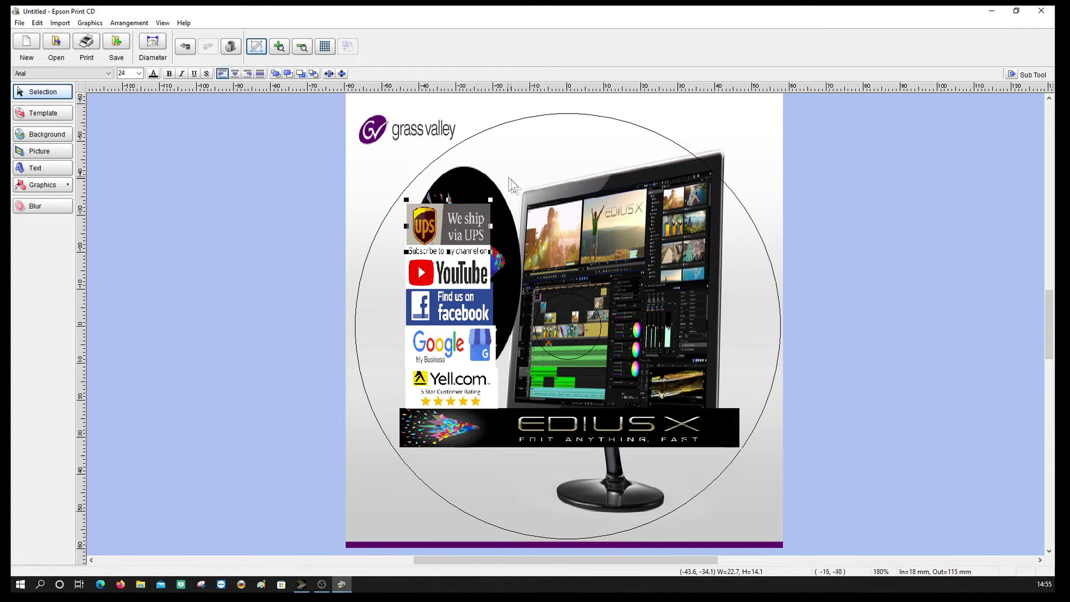
{"action": "left_click", "coordinate": [234, 444]}
Step: Create a MEMORIES text object in blue Impact font
{"action": "key", "text": "Caps_Lock"}
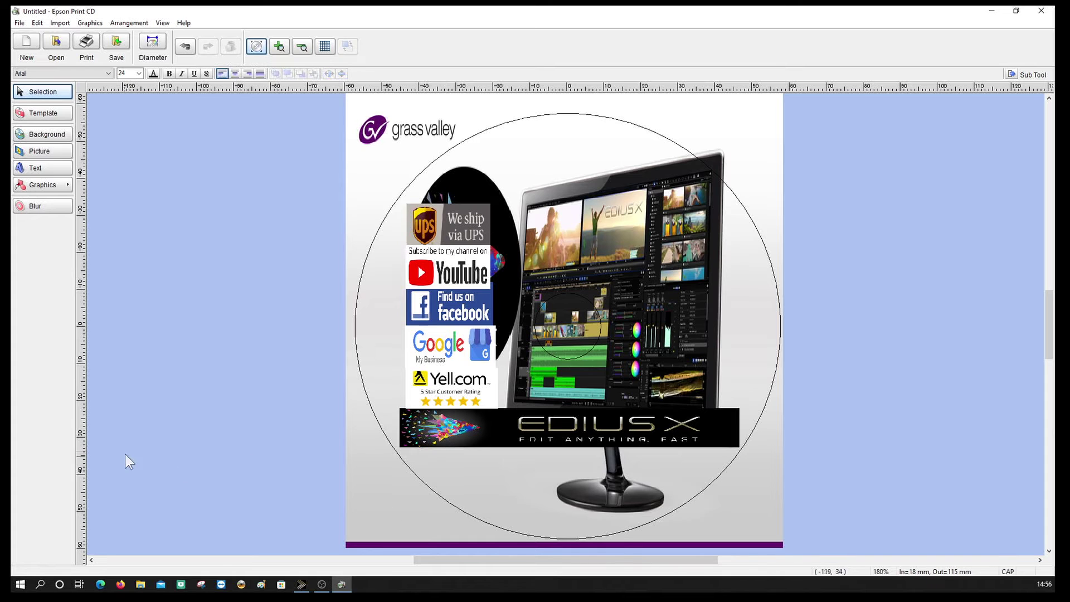
{"action": "left_click", "coordinate": [44, 168]}
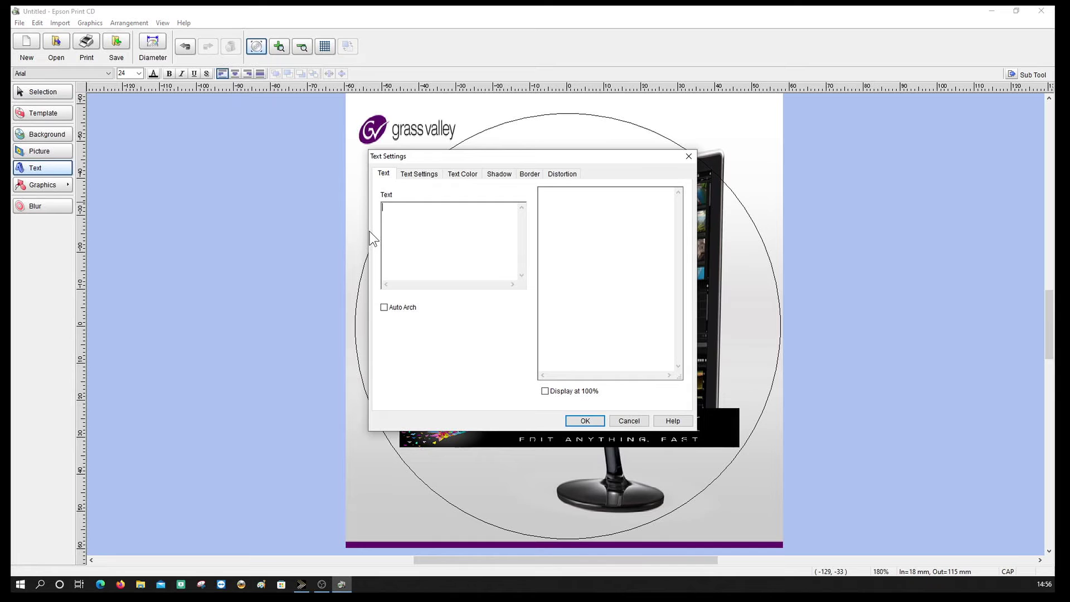
{"action": "type", "text": "MEM"}
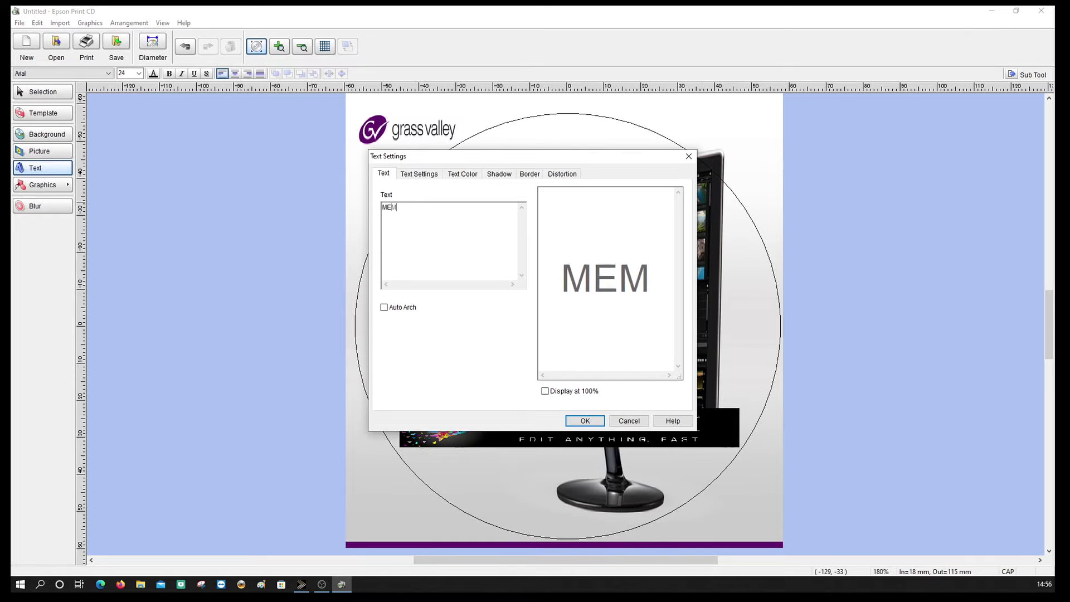
{"action": "type", "text": "ORIES"}
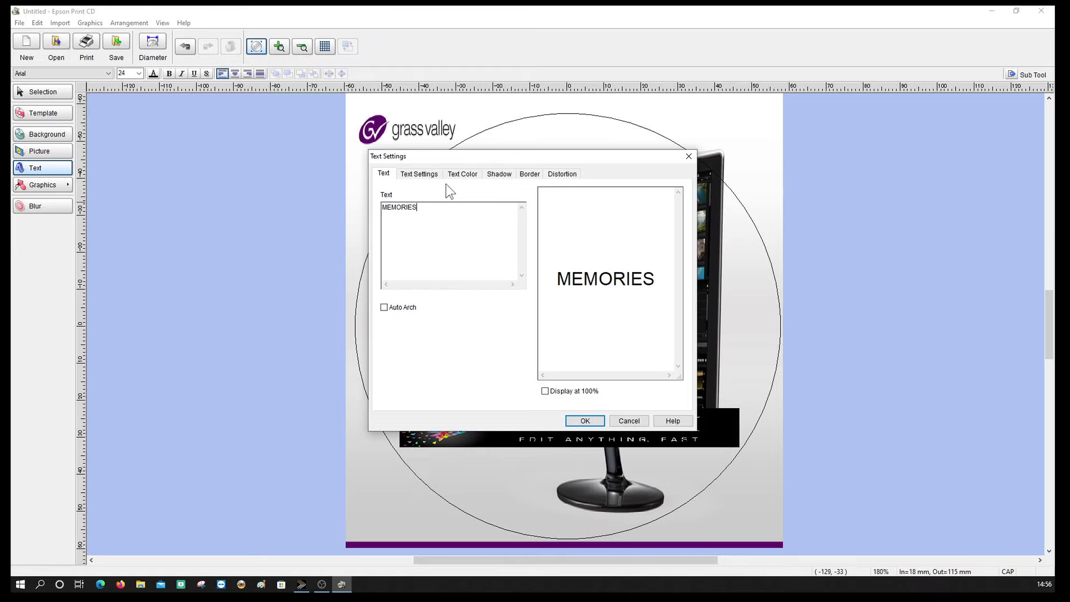
{"action": "left_click", "coordinate": [412, 175]}
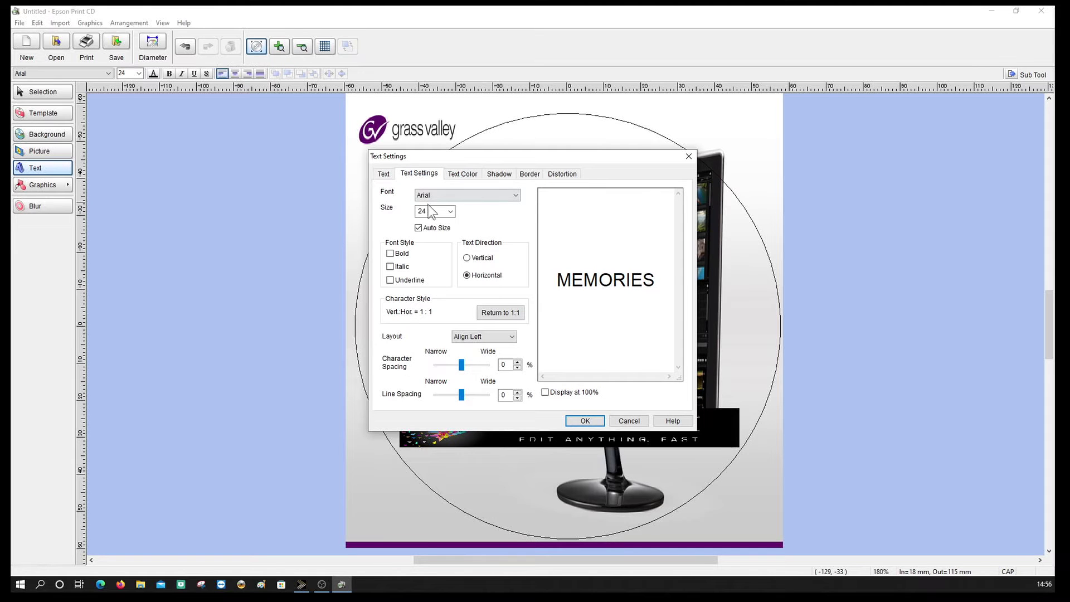
{"action": "left_click", "coordinate": [516, 195]}
{"action": "left_click_drag", "start_coordinate": [517, 269], "coordinate": [514, 335]}
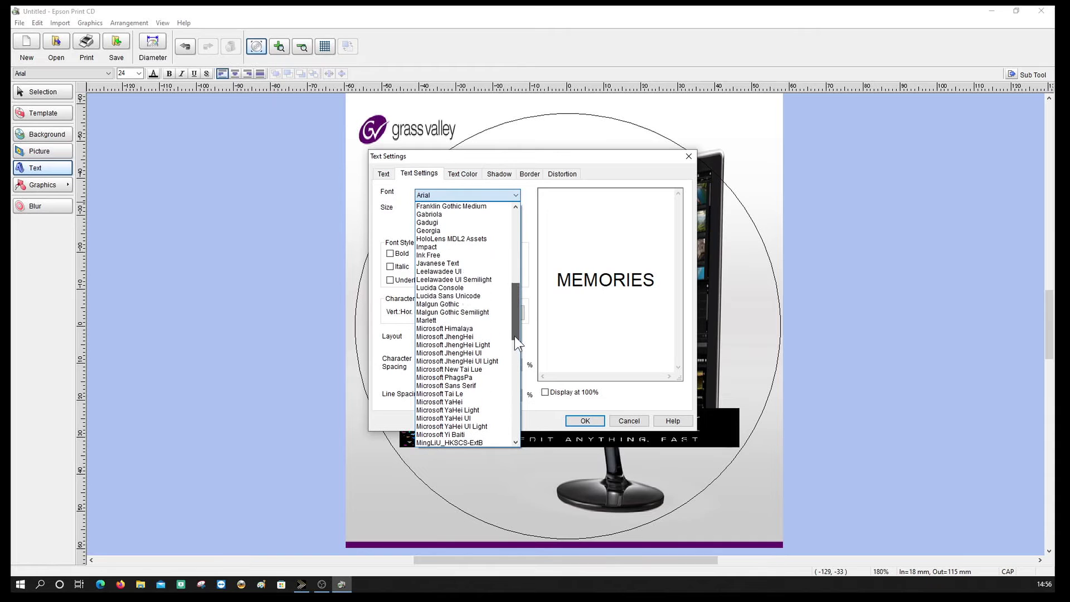
{"action": "left_click", "coordinate": [427, 248]}
{"action": "left_click", "coordinate": [460, 175]}
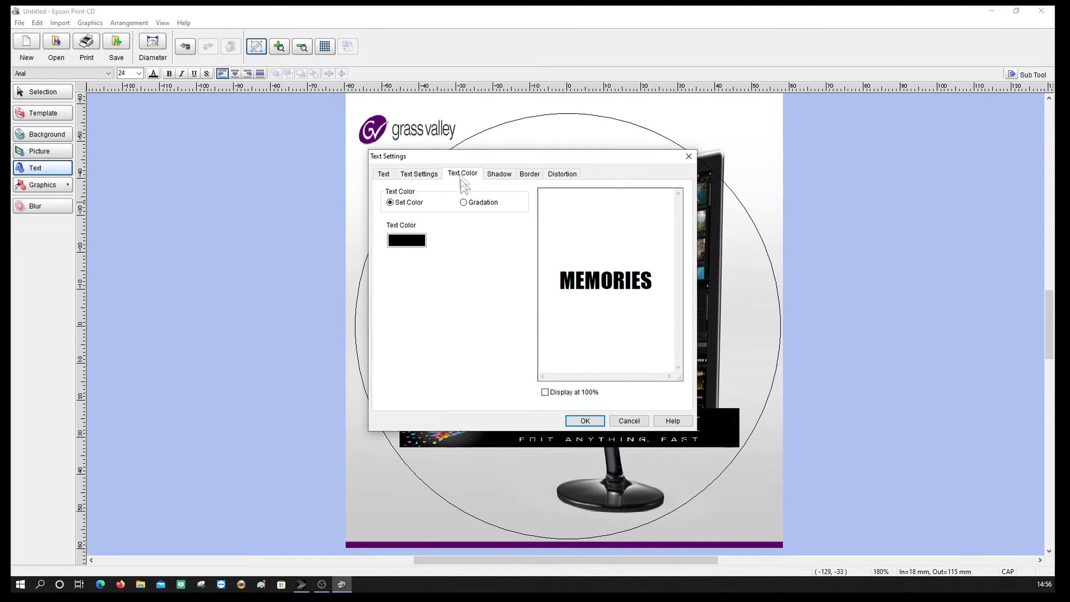
{"action": "left_click", "coordinate": [420, 245]}
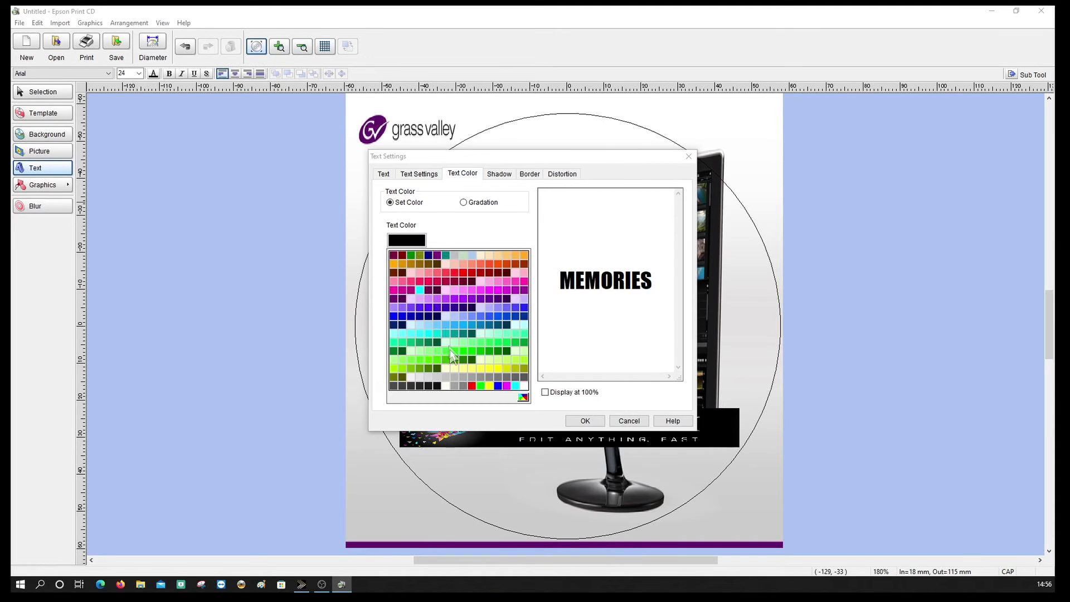
{"action": "left_click", "coordinate": [498, 385]}
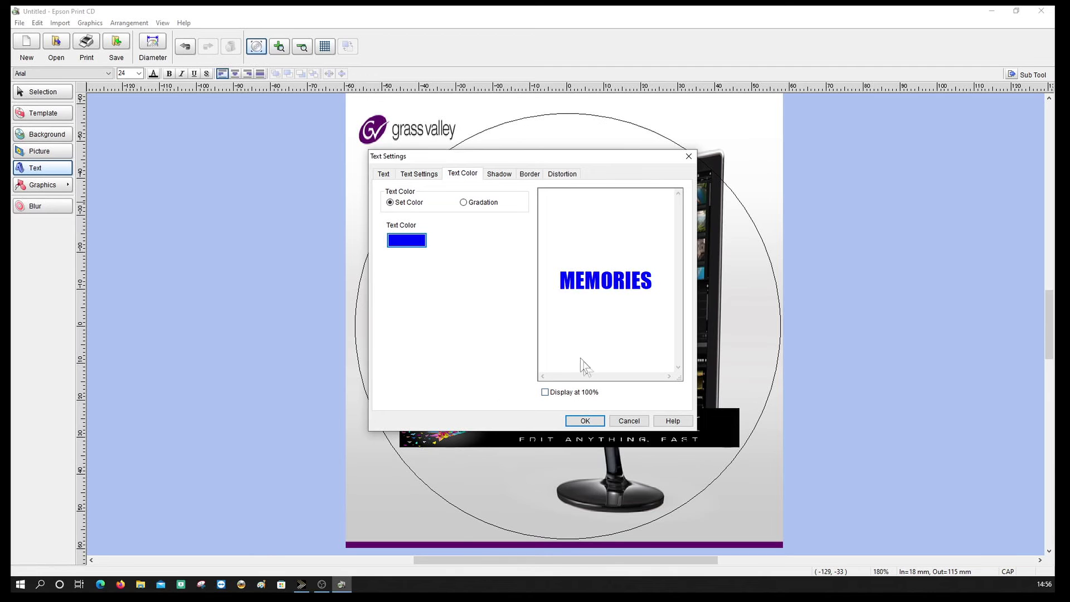
{"action": "left_click", "coordinate": [584, 421]}
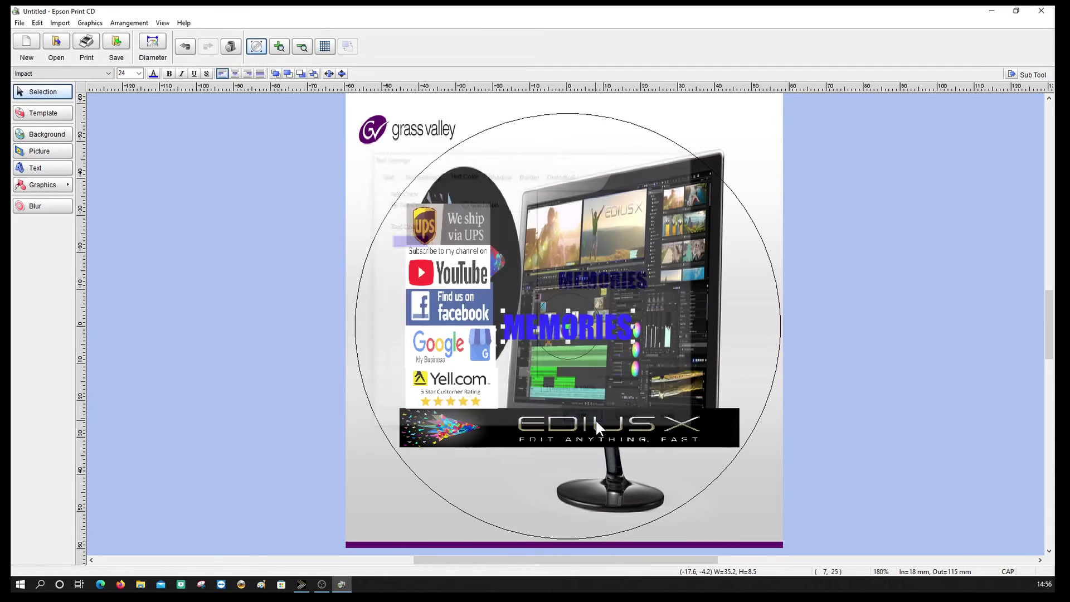
Step: Move MEMORIES to the top of the disc and shrink it to 13.6 pt
{"action": "left_click_drag", "start_coordinate": [551, 330], "coordinate": [520, 156]}
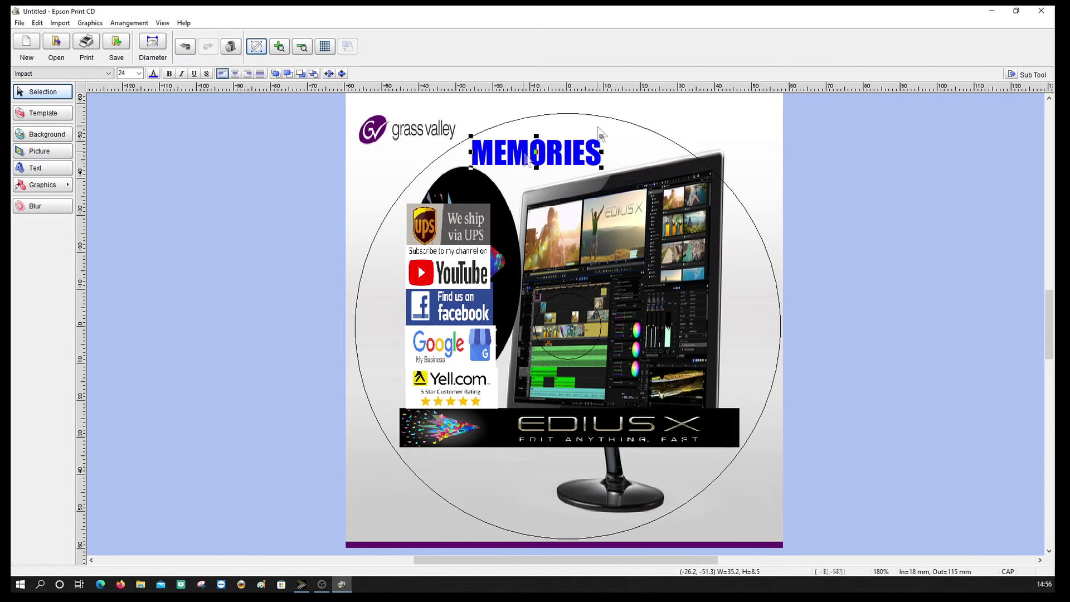
{"action": "left_click_drag", "start_coordinate": [602, 136], "coordinate": [554, 146]}
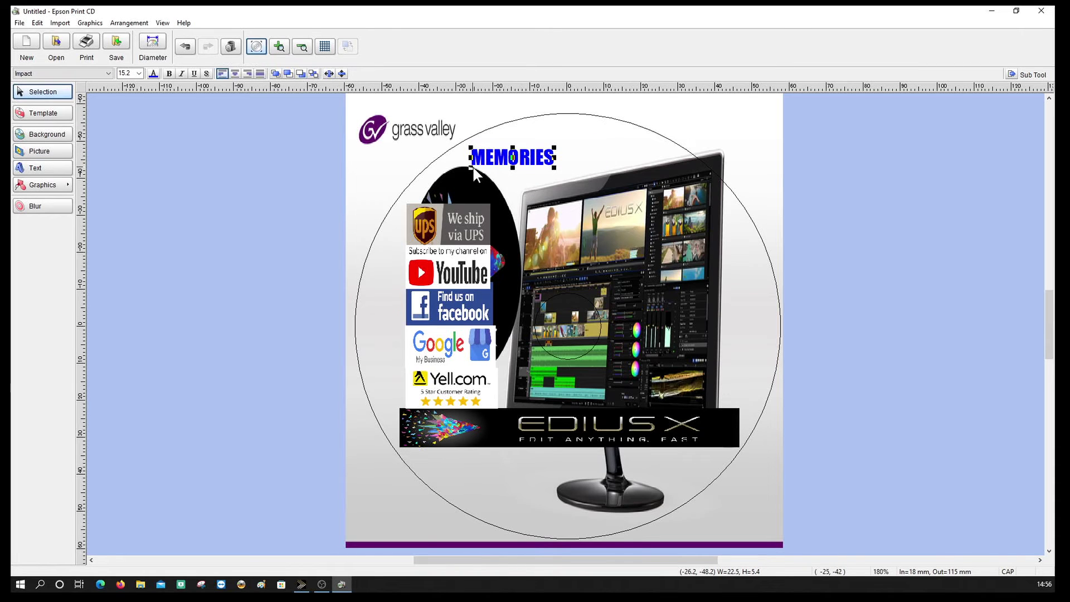
{"action": "left_click_drag", "start_coordinate": [469, 169], "coordinate": [518, 146]}
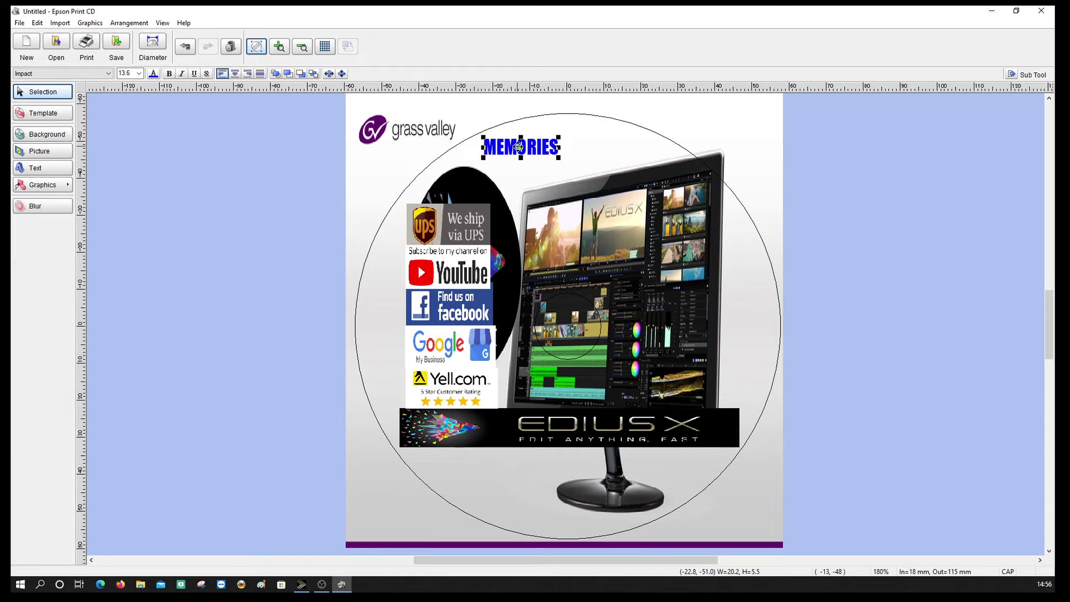
Step: Create a '4' text object in blue Impact font
{"action": "left_click", "coordinate": [42, 168]}
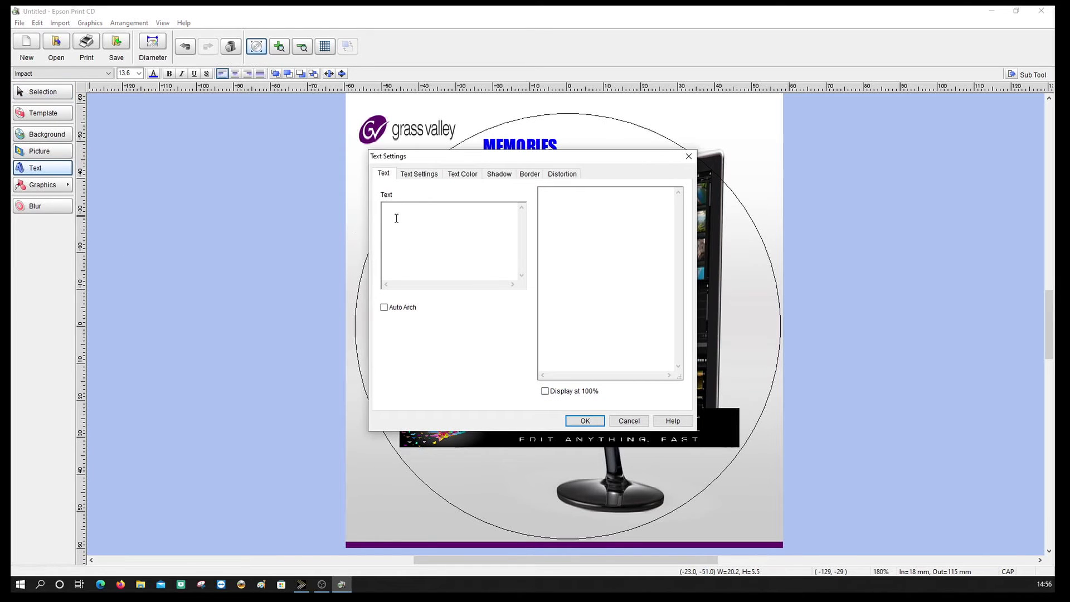
{"action": "type", "text": "4"}
{"action": "left_click", "coordinate": [458, 174]}
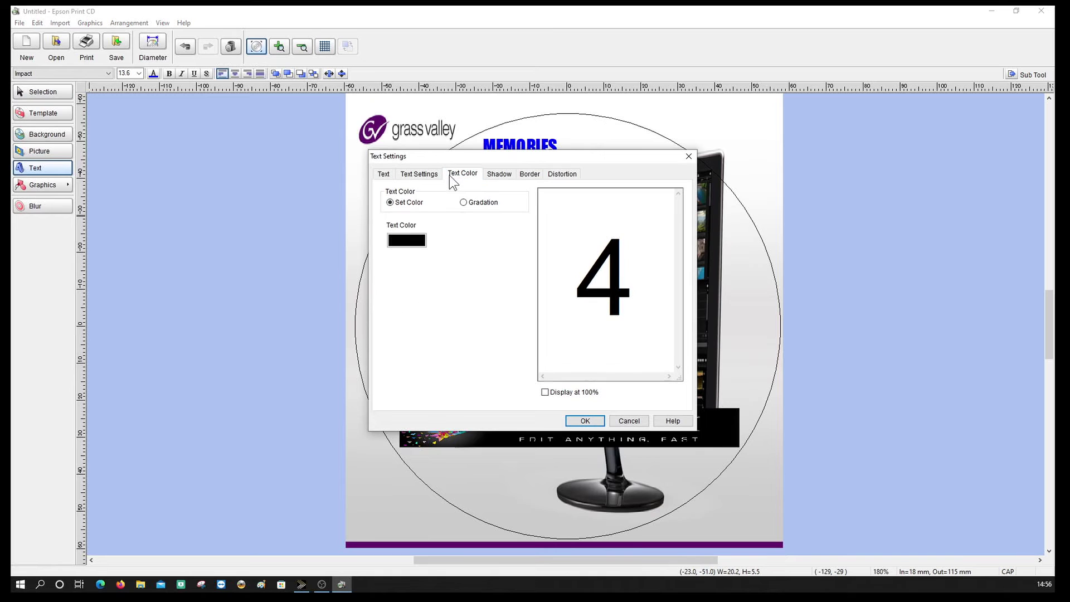
{"action": "left_click", "coordinate": [411, 240]}
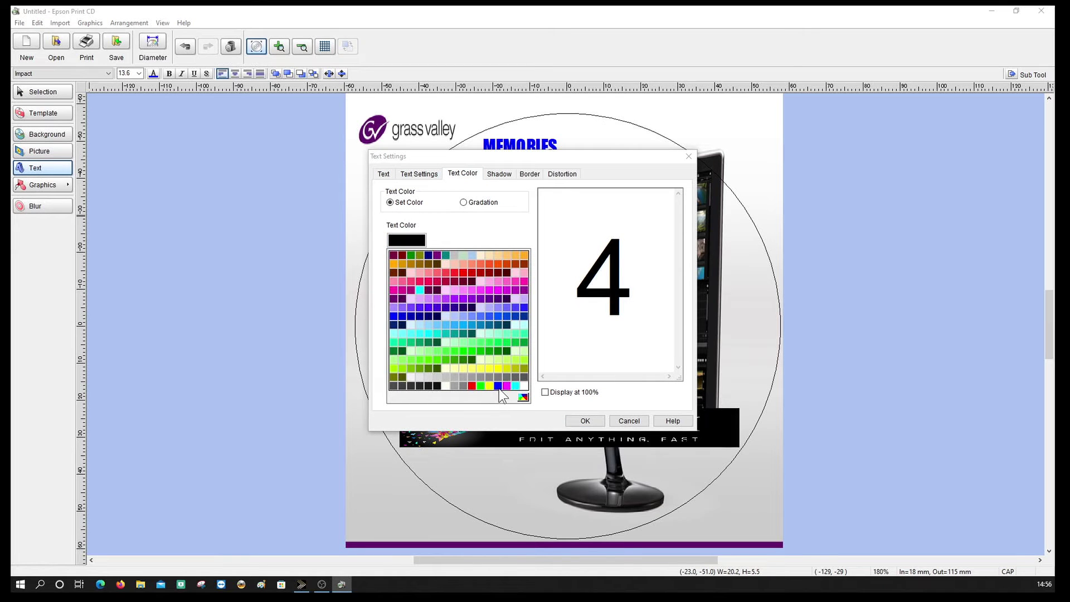
{"action": "left_click", "coordinate": [498, 387]}
{"action": "left_click", "coordinate": [426, 176]}
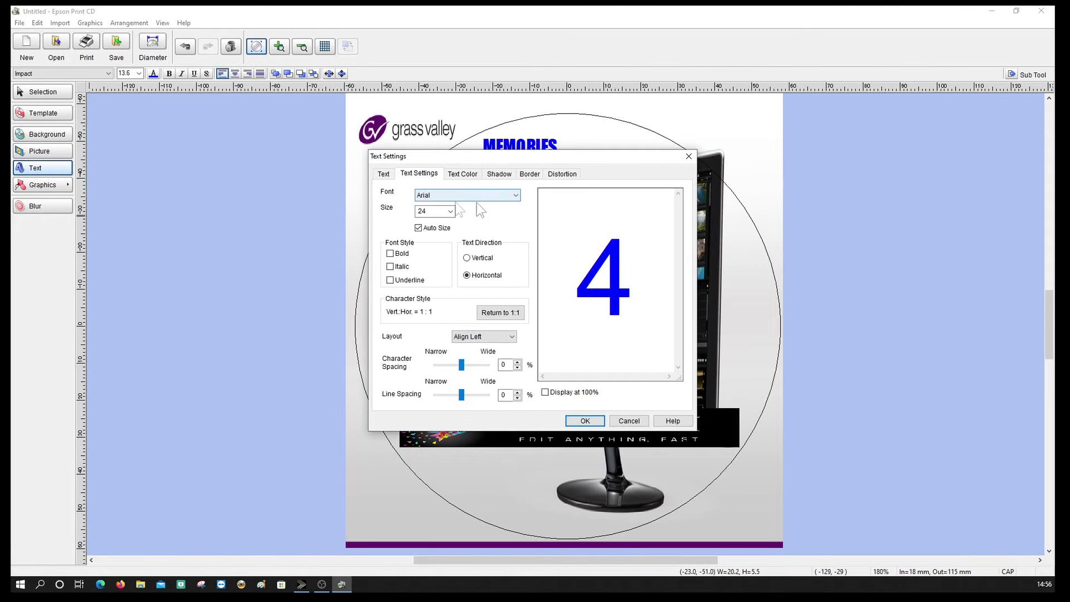
{"action": "left_click", "coordinate": [516, 195]}
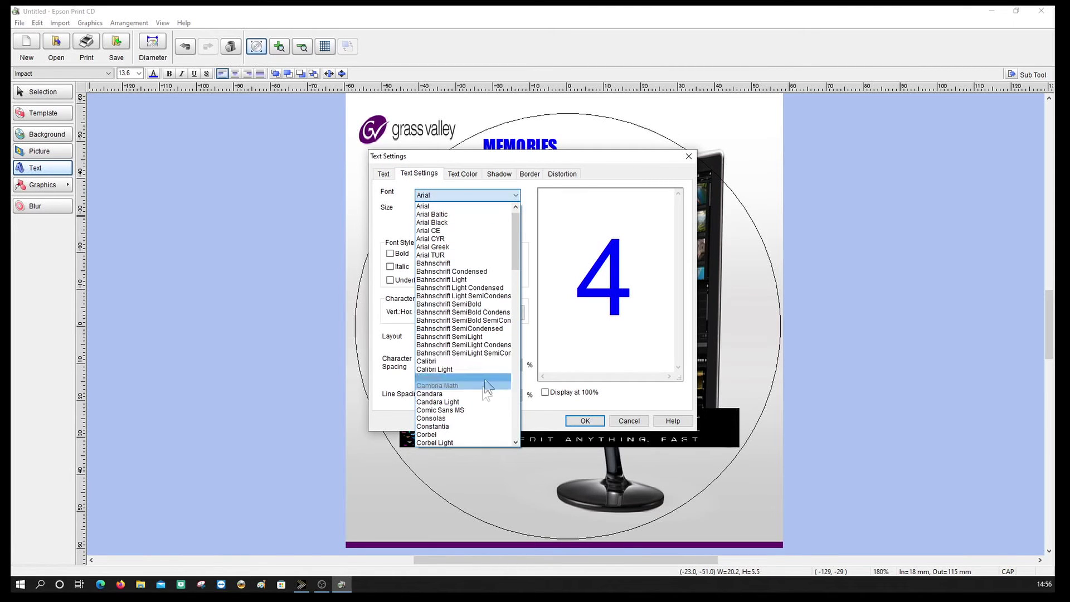
{"action": "left_click_drag", "start_coordinate": [514, 269], "coordinate": [514, 314]}
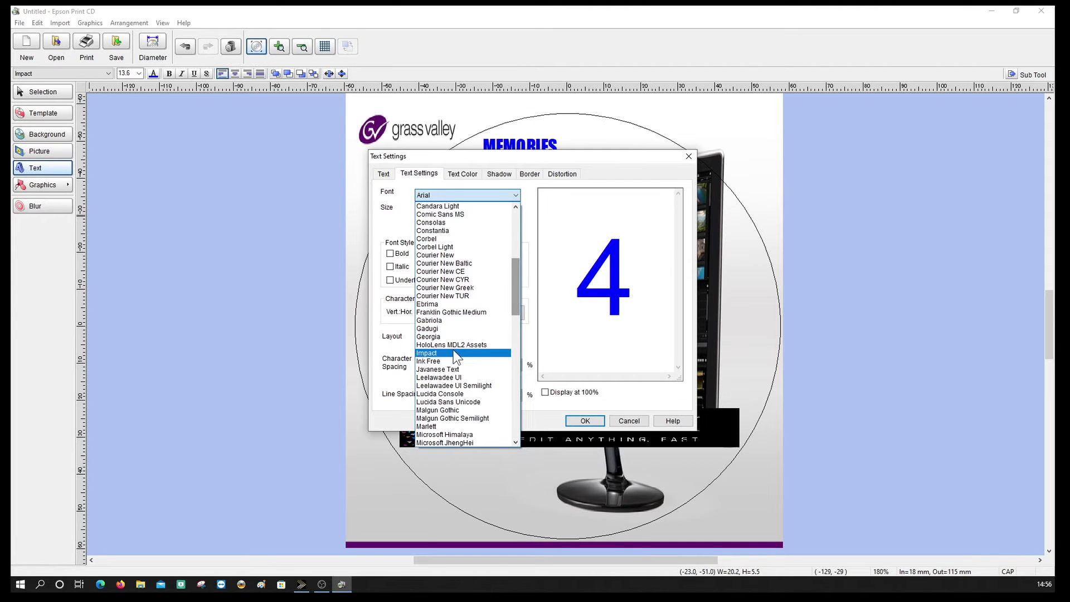
{"action": "left_click", "coordinate": [453, 350]}
{"action": "left_click", "coordinate": [587, 419]}
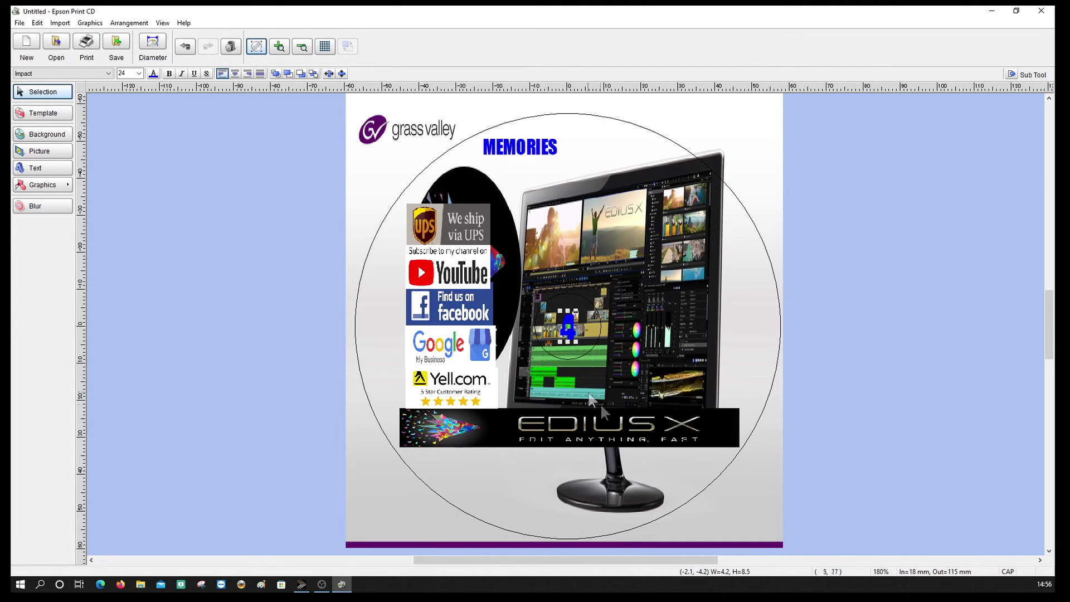
Step: Enlarge the 4 to 48.1 pt and move it beside the MEMORIES heading
{"action": "left_click_drag", "start_coordinate": [574, 309], "coordinate": [611, 279]}
{"action": "left_click_drag", "start_coordinate": [593, 328], "coordinate": [580, 182]}
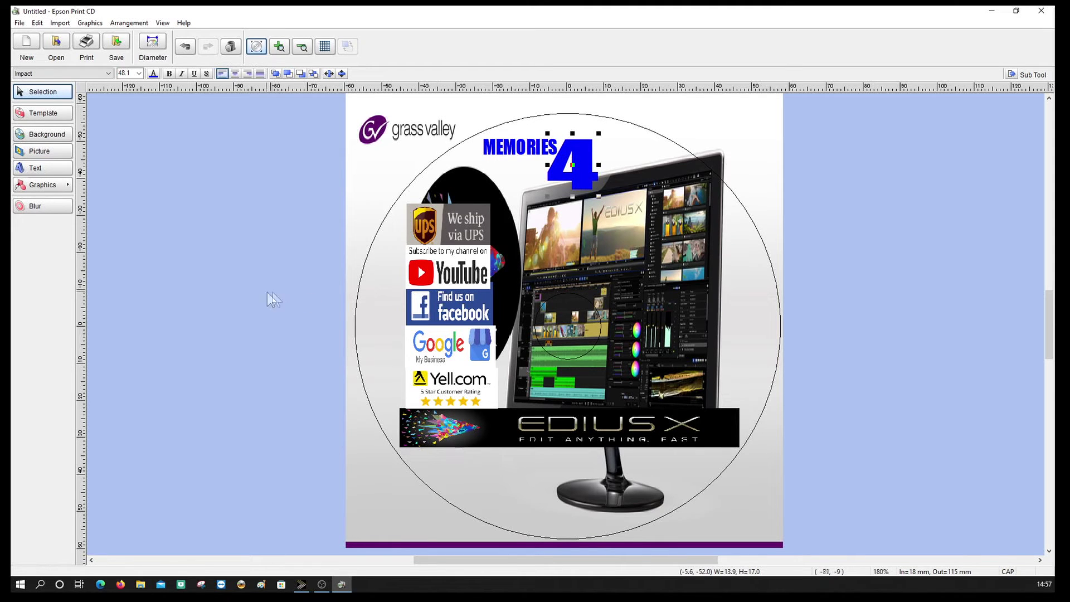
{"action": "left_click", "coordinate": [147, 209]}
Step: Create an EVER text object in Impact font
{"action": "left_click", "coordinate": [47, 166]}
{"action": "type", "text": "EVER"}
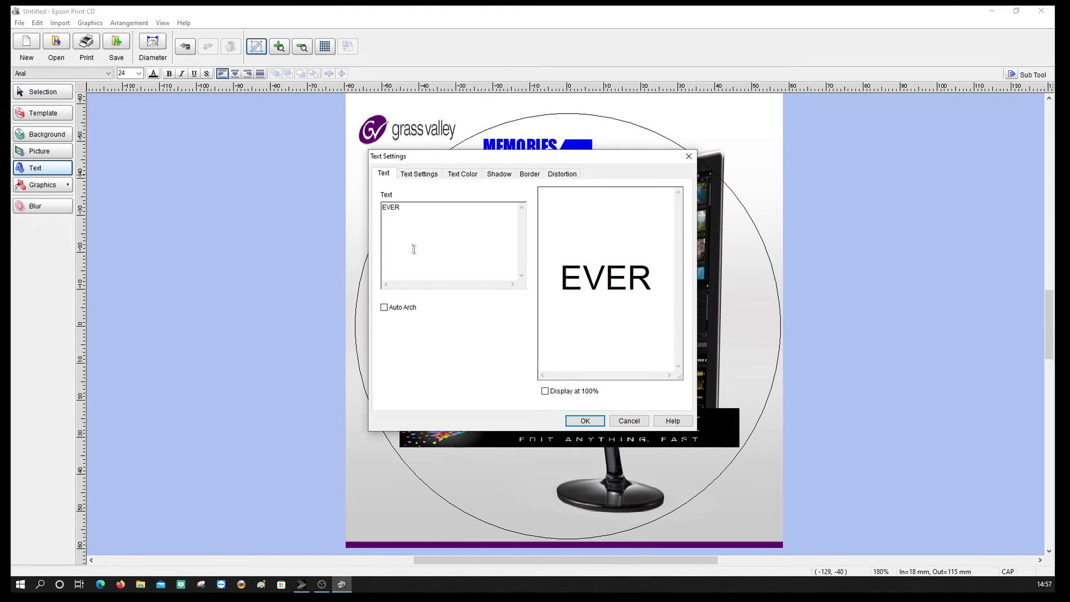
{"action": "left_click", "coordinate": [423, 175]}
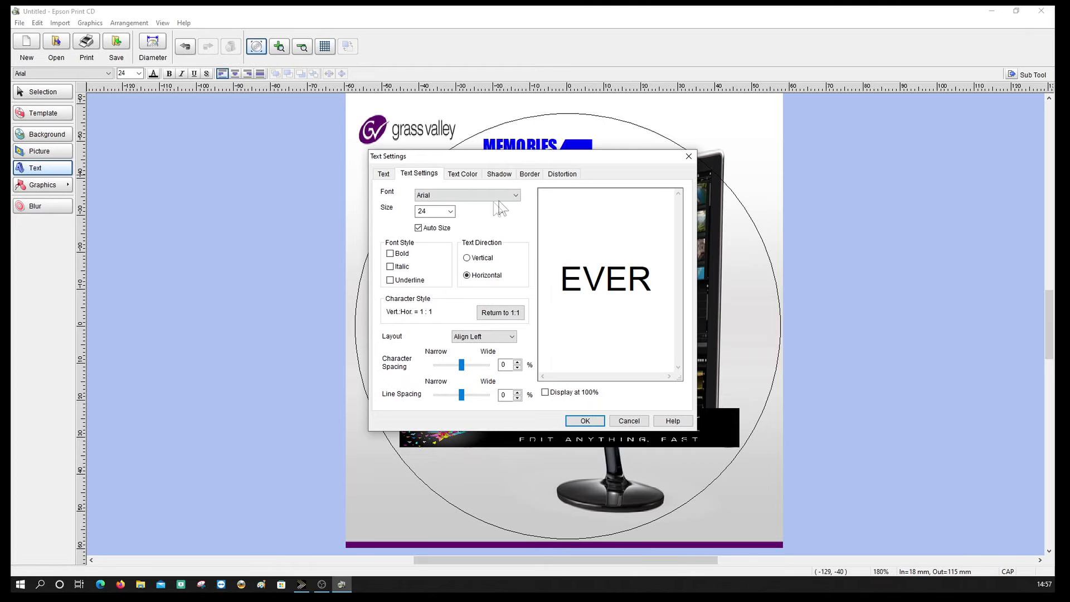
{"action": "left_click", "coordinate": [515, 196]}
{"action": "left_click_drag", "start_coordinate": [515, 256], "coordinate": [517, 278]}
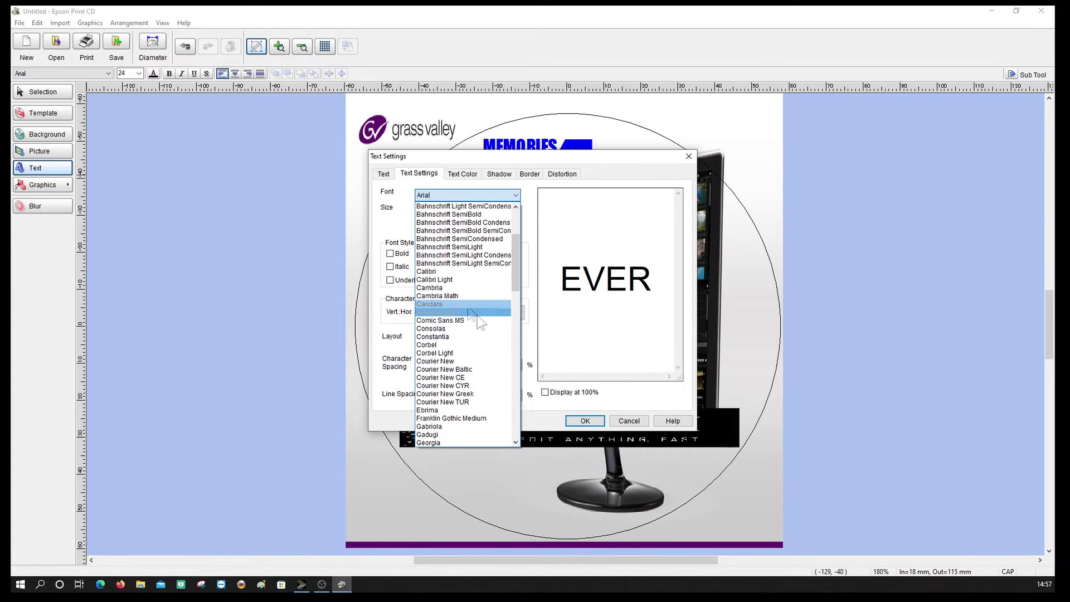
{"action": "left_click_drag", "start_coordinate": [517, 282], "coordinate": [508, 311]}
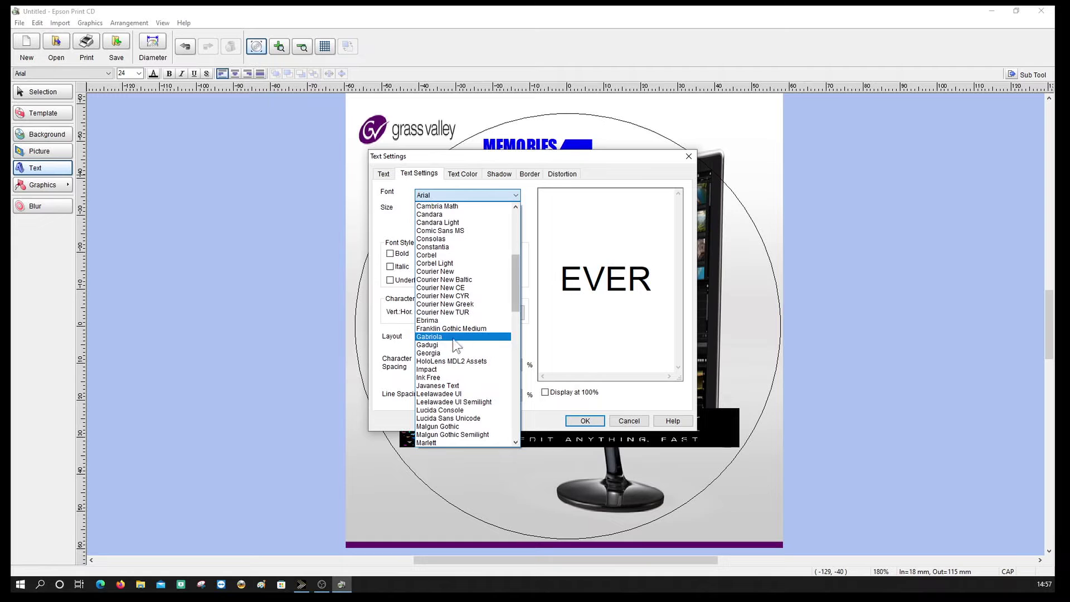
{"action": "left_click", "coordinate": [490, 369]}
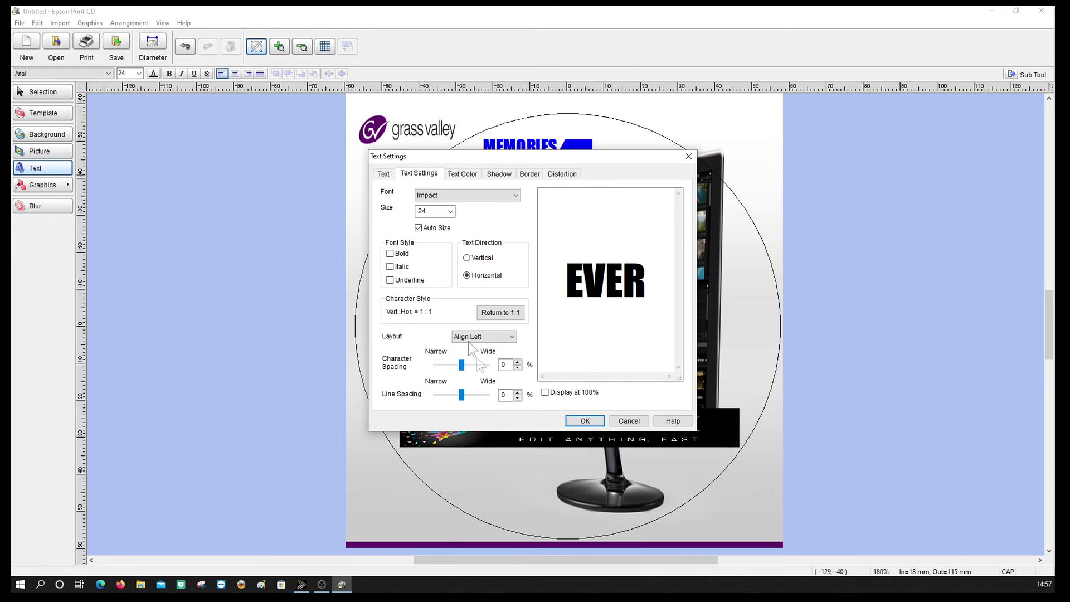
Step: Make EVER blue, place it right of the 4, and nudge the monitor picture slightly
{"action": "left_click", "coordinate": [454, 174]}
{"action": "left_click", "coordinate": [410, 240]}
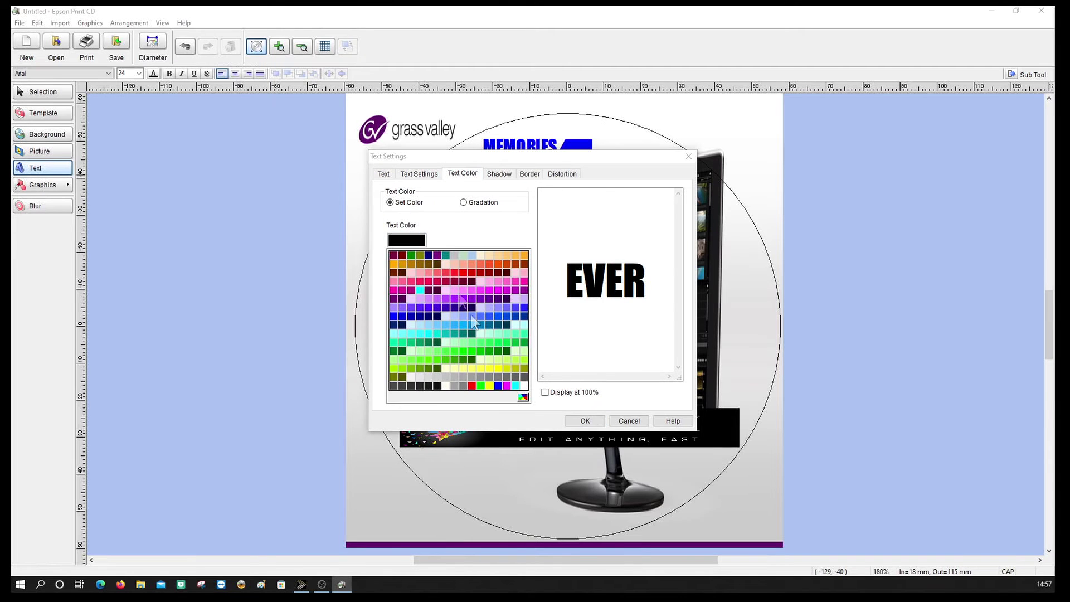
{"action": "left_click", "coordinate": [497, 385]}
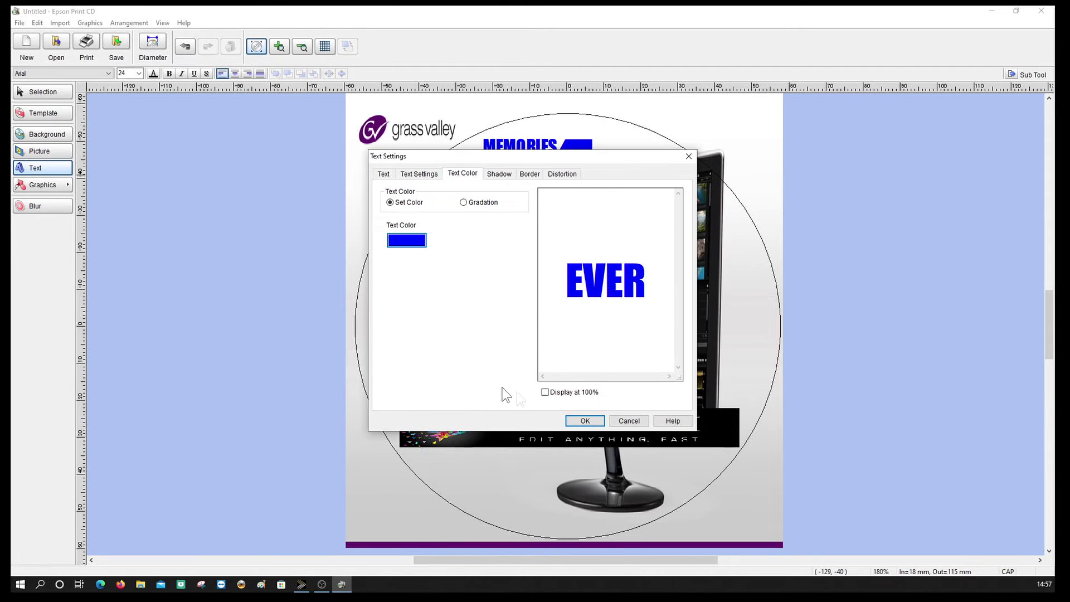
{"action": "left_click", "coordinate": [585, 420]}
{"action": "left_click_drag", "start_coordinate": [578, 333], "coordinate": [633, 156]}
{"action": "left_click_drag", "start_coordinate": [603, 246], "coordinate": [609, 248]}
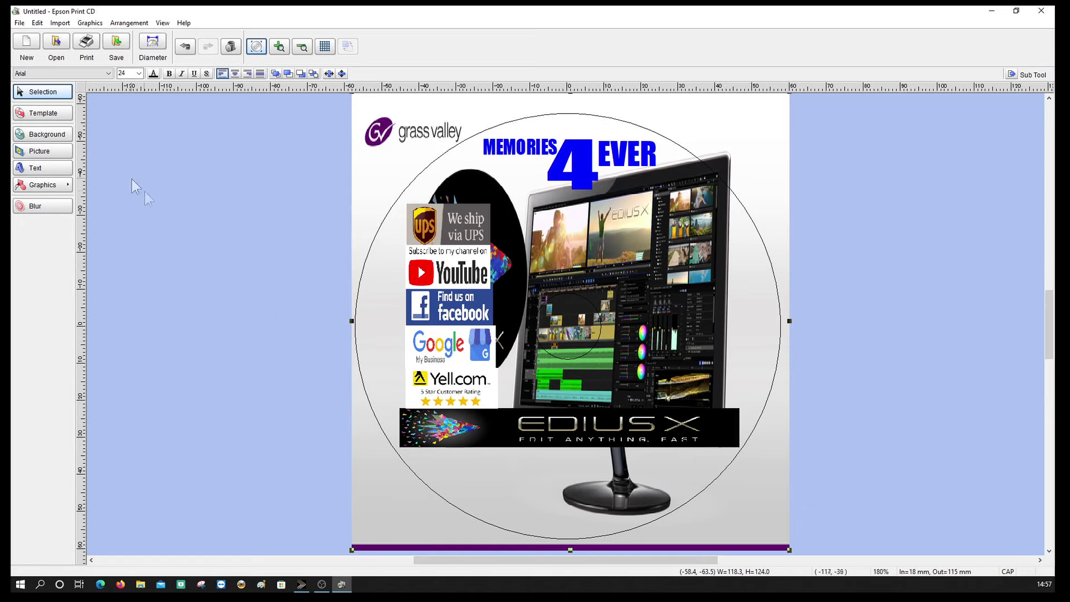
Step: Add a caption reading 'Video & Cine Film Transfers to DVD'
{"action": "left_click", "coordinate": [34, 168]}
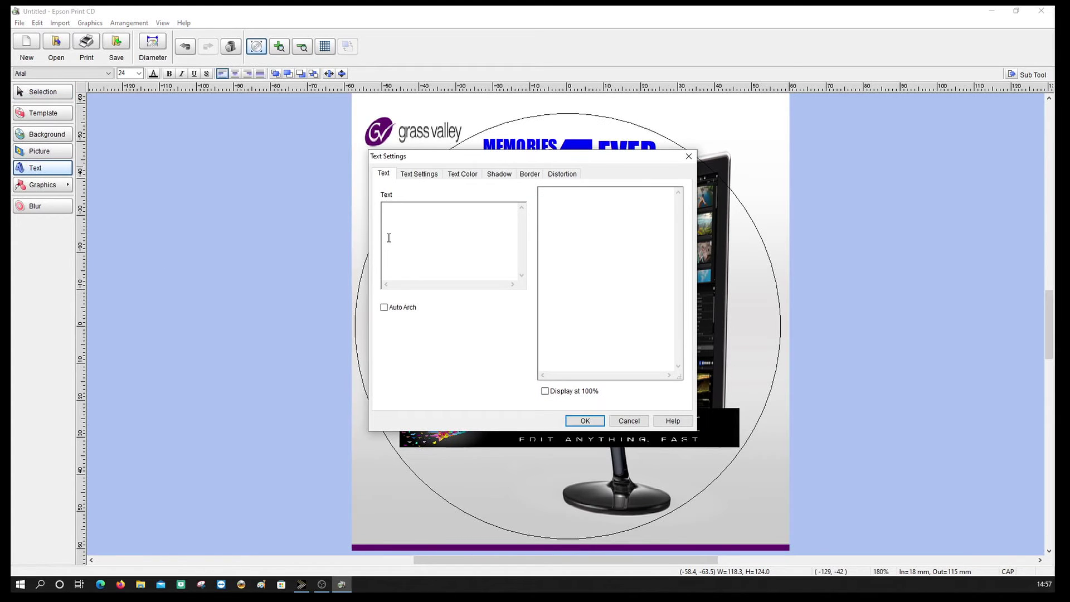
{"action": "type", "text": "V"}
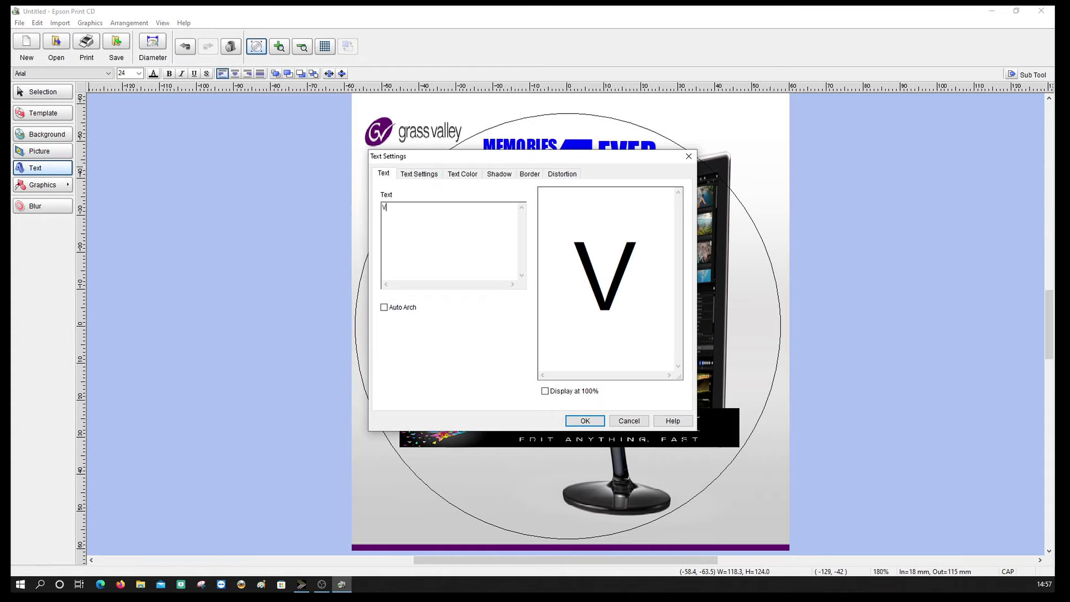
{"action": "type", "text": "id"}
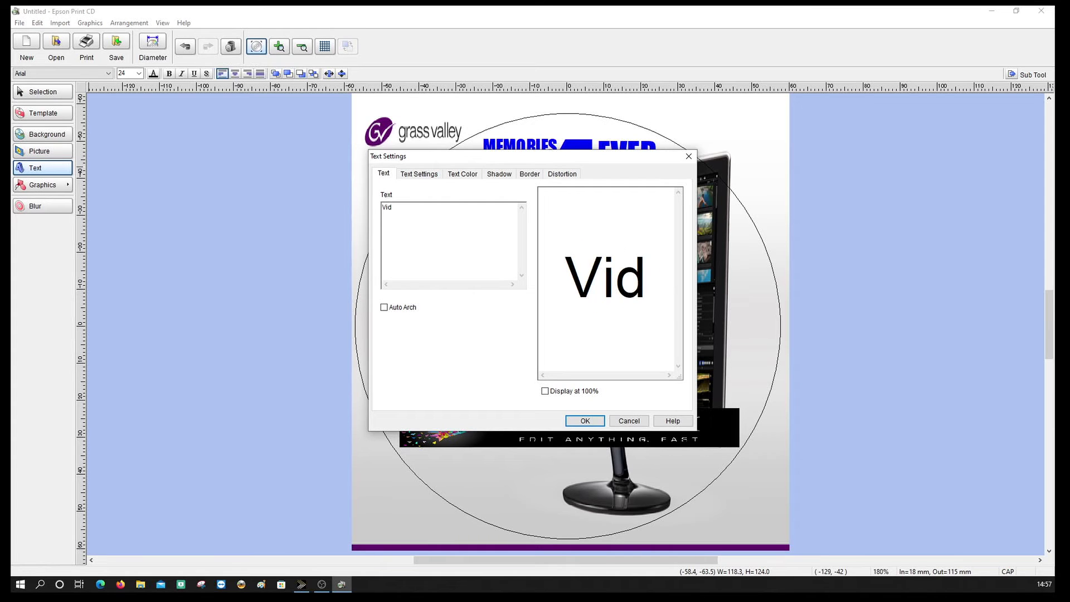
{"action": "type", "text": "eo T"}
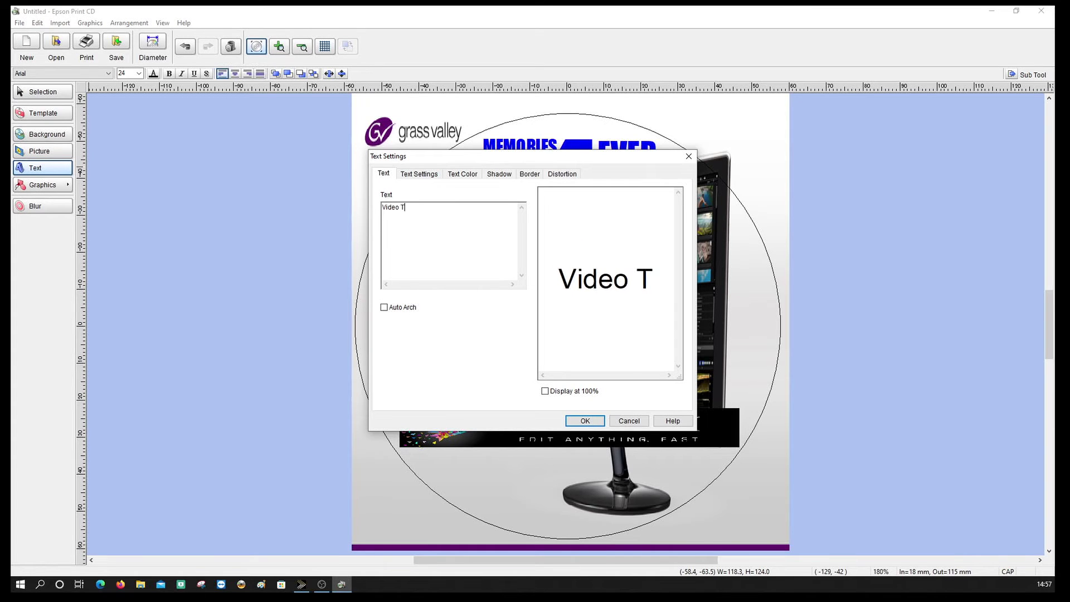
{"action": "type", "text": "ransfer"}
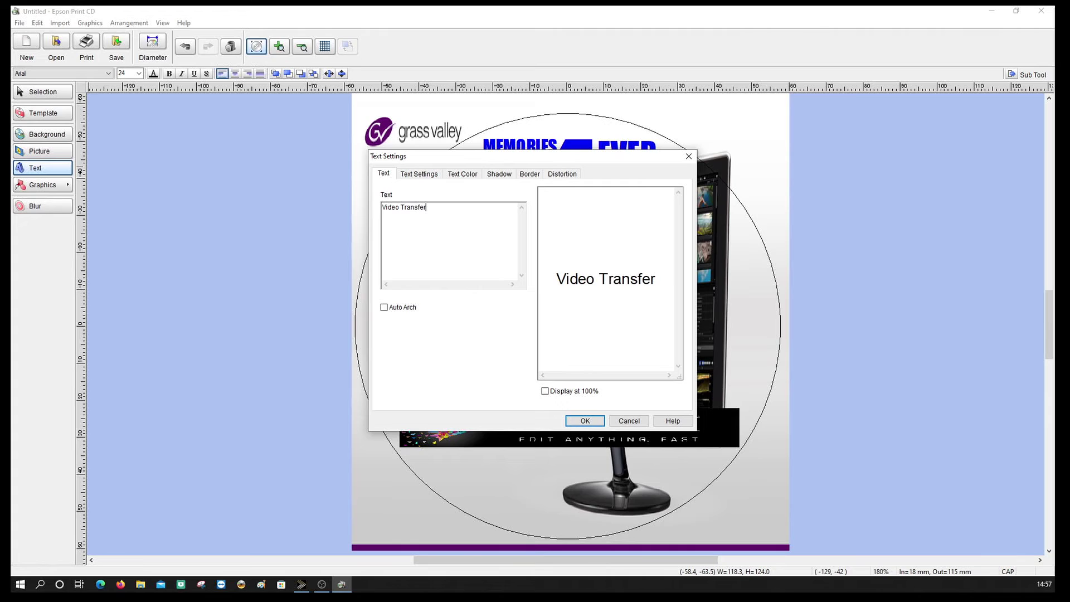
{"action": "type", "text": "s to DVD"}
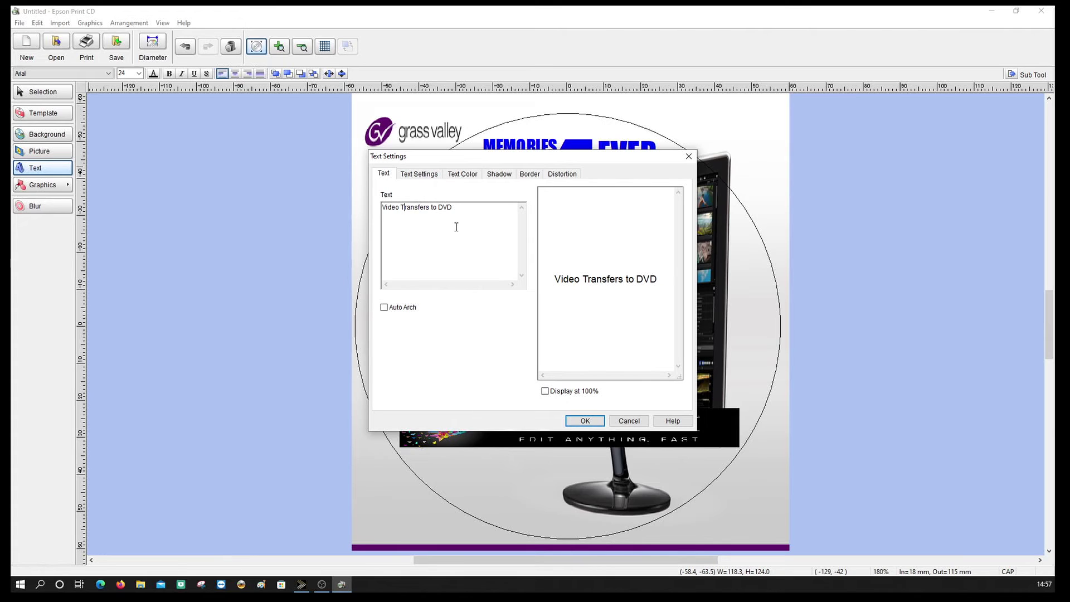
{"action": "left_click", "coordinate": [400, 207]}
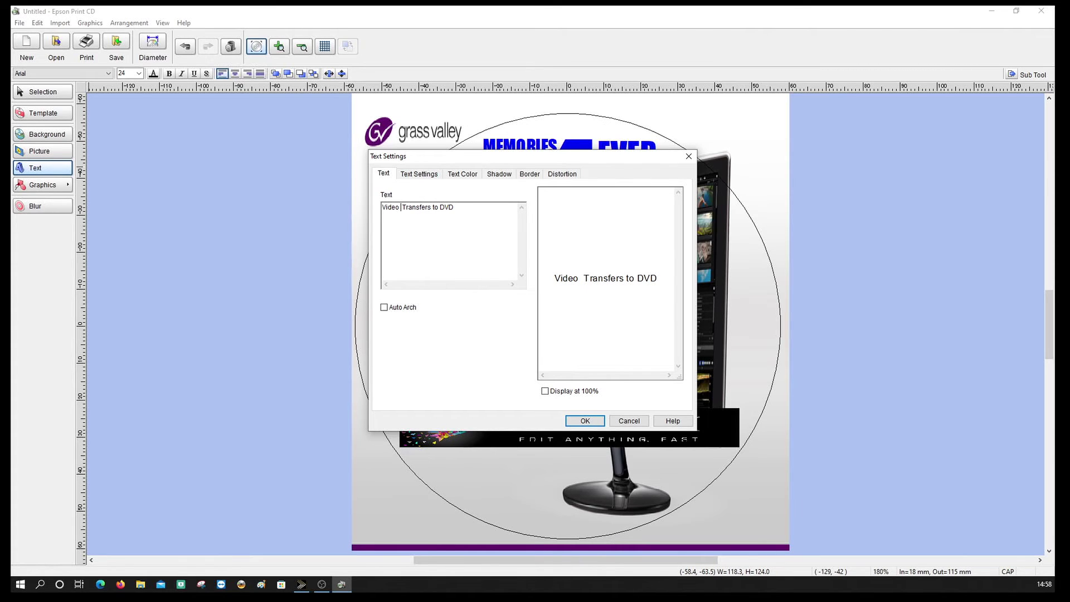
{"action": "type", "text": "& cINE"}
{"action": "key", "text": "BackSpace"}
{"action": "key", "text": "BackSpace"}
{"action": "key", "text": "BackSpace"}
{"action": "key", "text": "BackSpace"}
{"action": "type", "text": "Cine Film"}
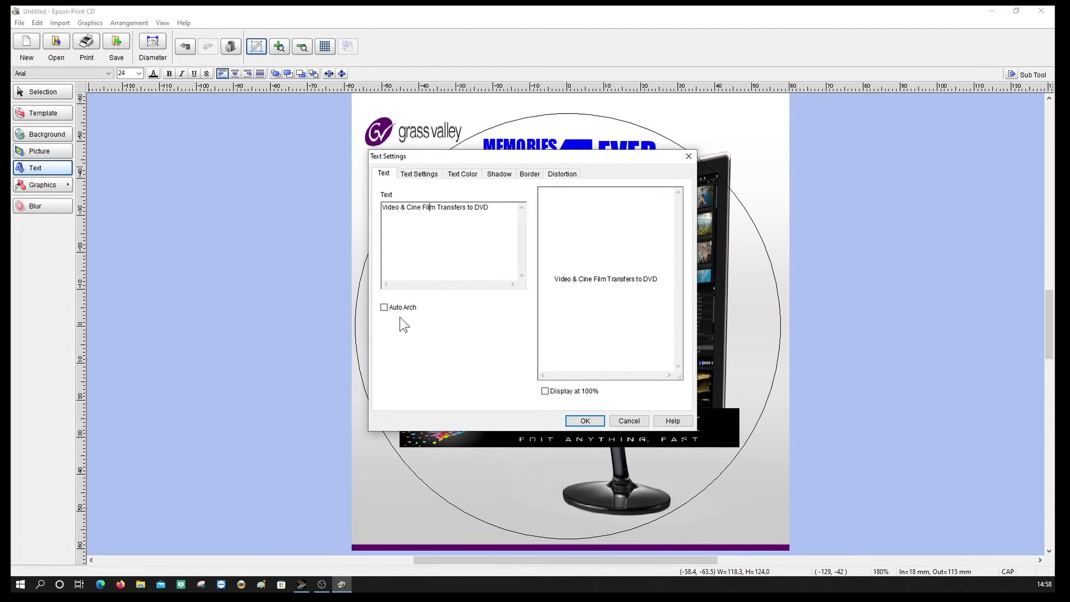
Step: Make the caption blue and bold with a light-coloured shadow
{"action": "left_click", "coordinate": [462, 174]}
{"action": "left_click", "coordinate": [414, 243]}
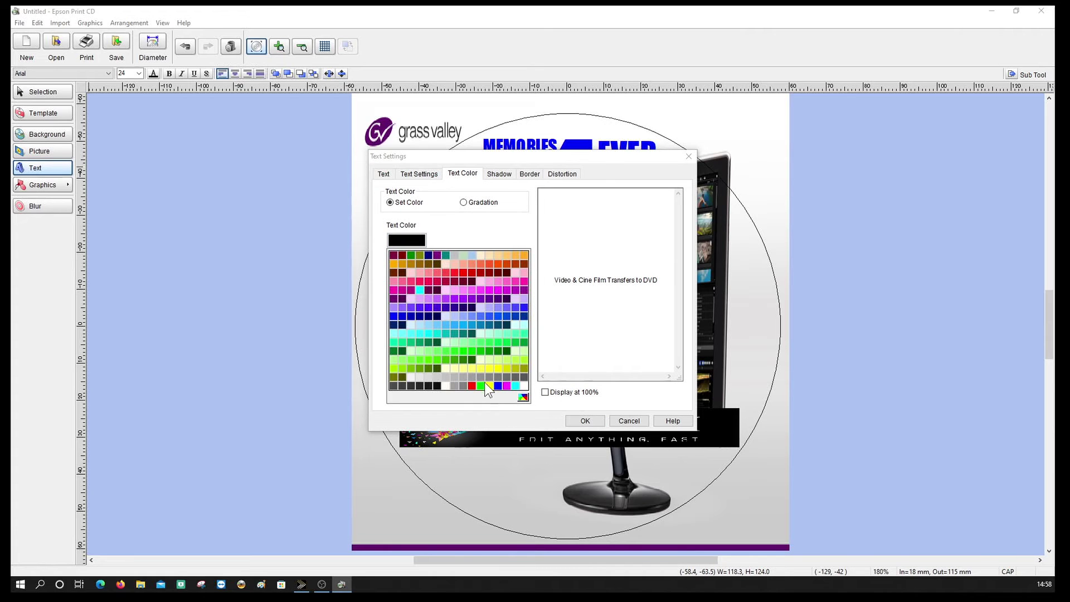
{"action": "left_click", "coordinate": [499, 386]}
{"action": "left_click", "coordinate": [413, 173]}
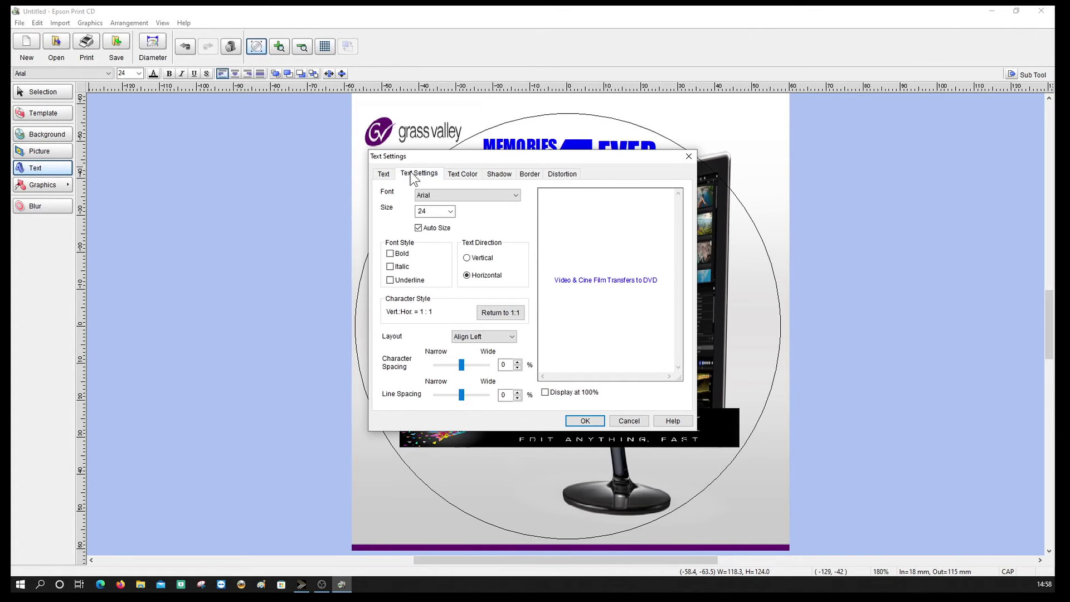
{"action": "left_click", "coordinate": [391, 254]}
{"action": "left_click", "coordinate": [490, 177]}
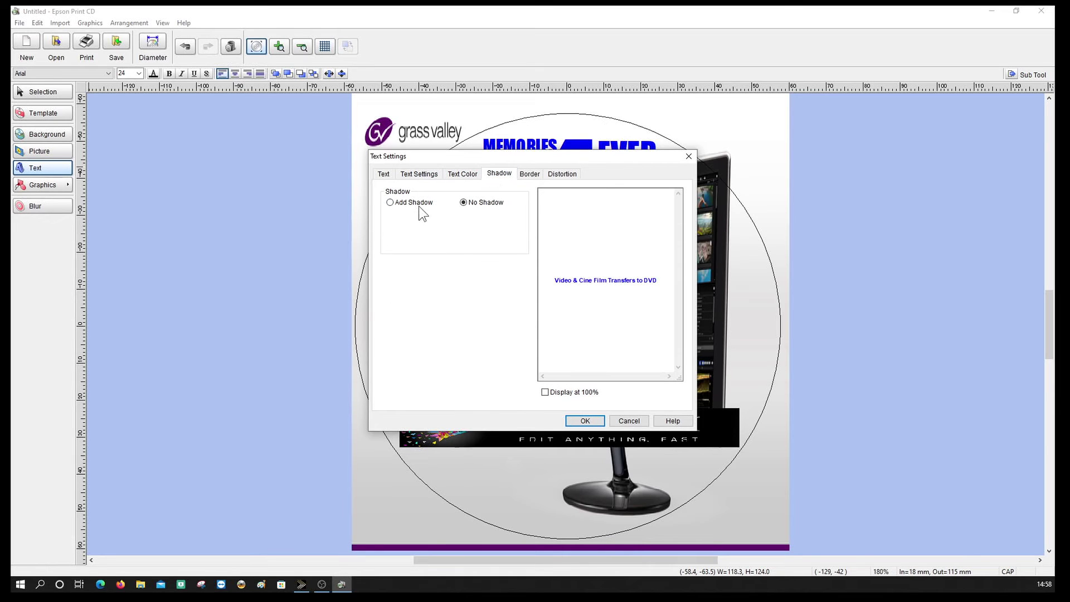
{"action": "left_click", "coordinate": [390, 203]}
{"action": "left_click", "coordinate": [406, 313]}
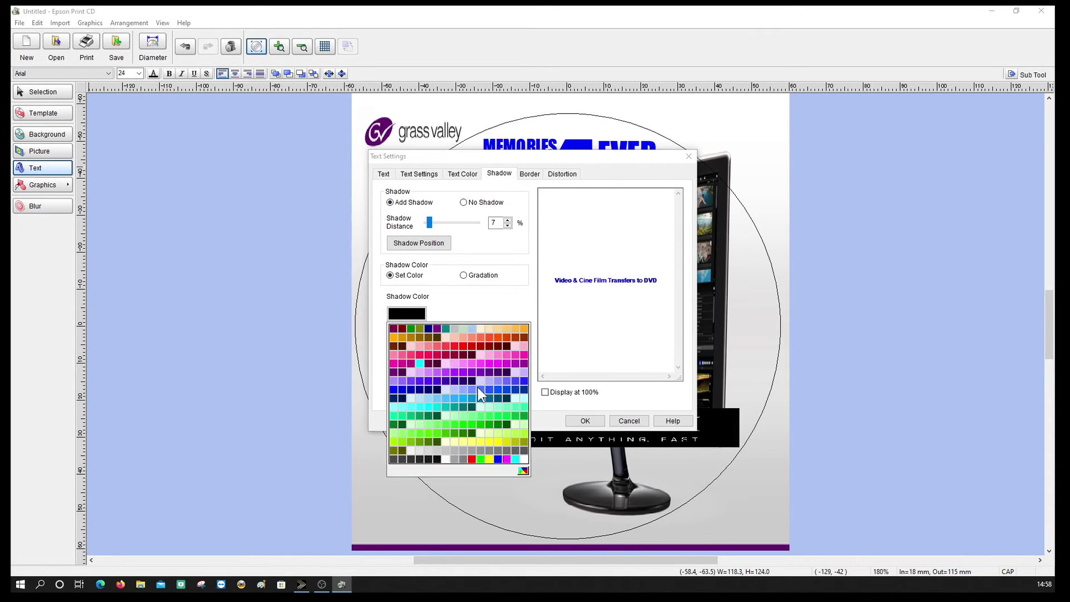
{"action": "left_click", "coordinate": [524, 459]}
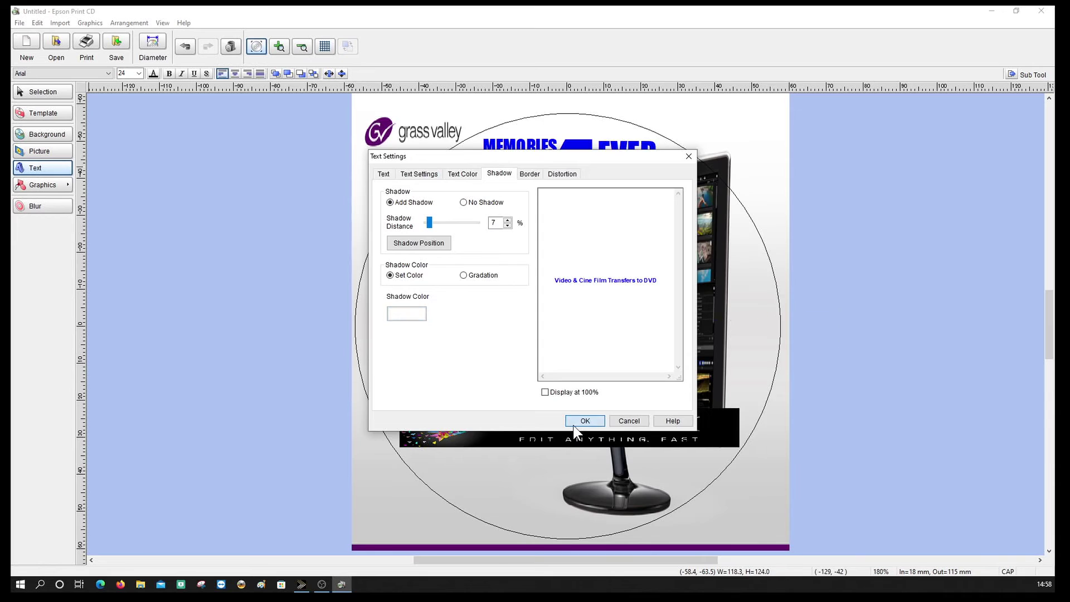
{"action": "left_click", "coordinate": [585, 420]}
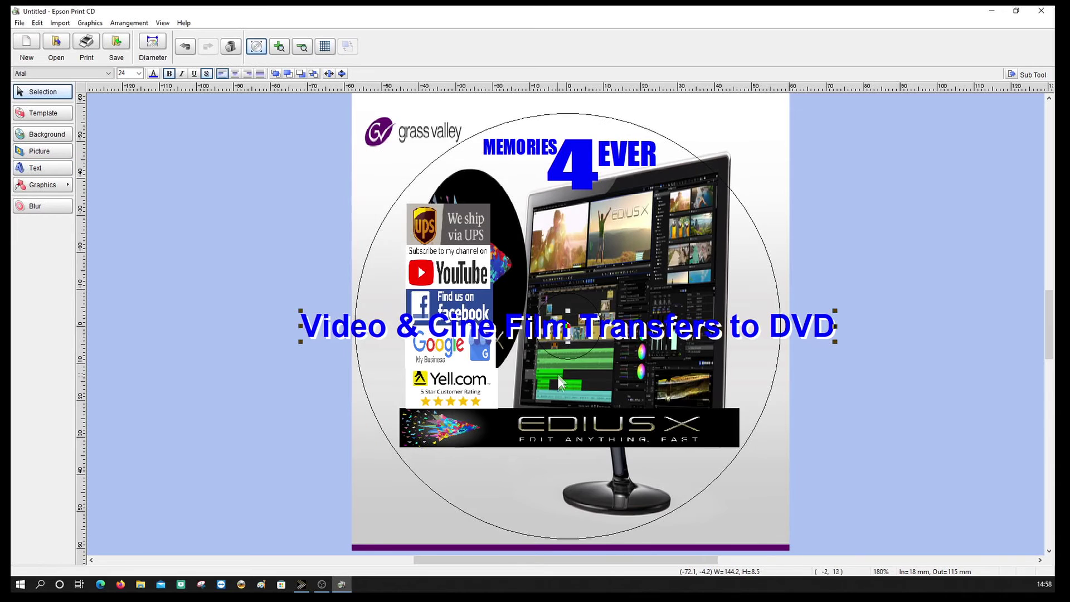
Step: Set the caption to size 12 and move it below the heading toward the upper right
{"action": "left_click", "coordinate": [138, 74]}
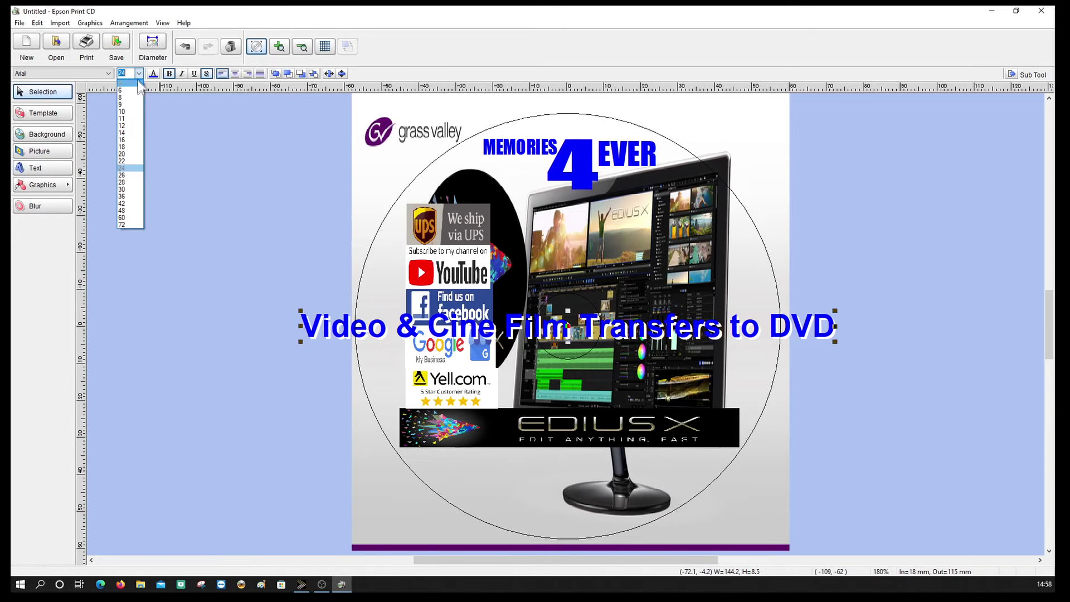
{"action": "left_click", "coordinate": [130, 126]}
{"action": "left_click_drag", "start_coordinate": [445, 320], "coordinate": [593, 200]}
{"action": "left_click", "coordinate": [367, 181]}
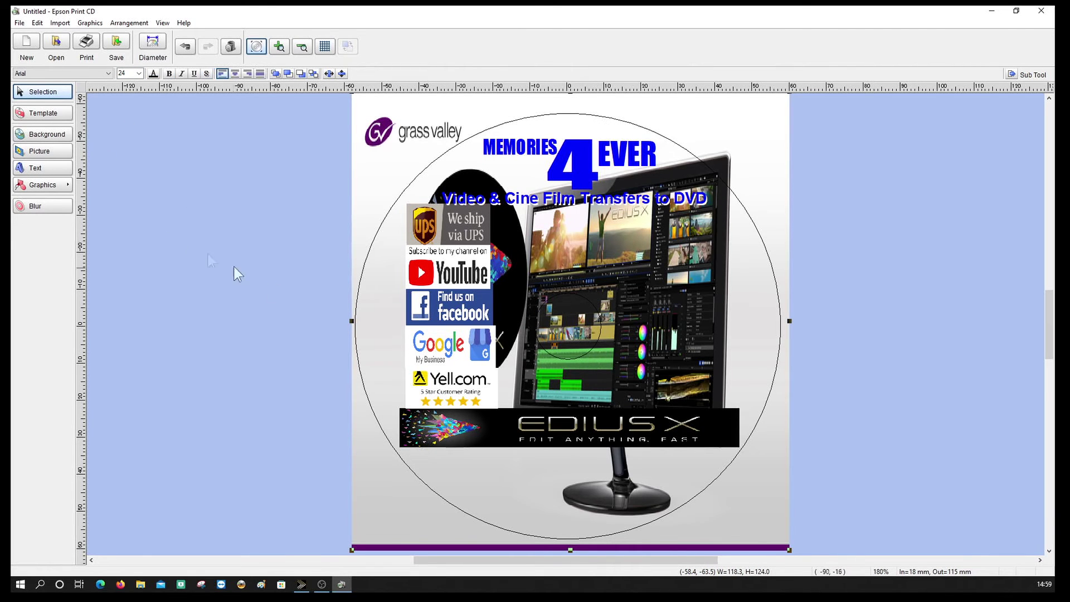
Step: Add a new 'Family Cine Film' text caption with blue text colour
{"action": "left_click", "coordinate": [47, 172]}
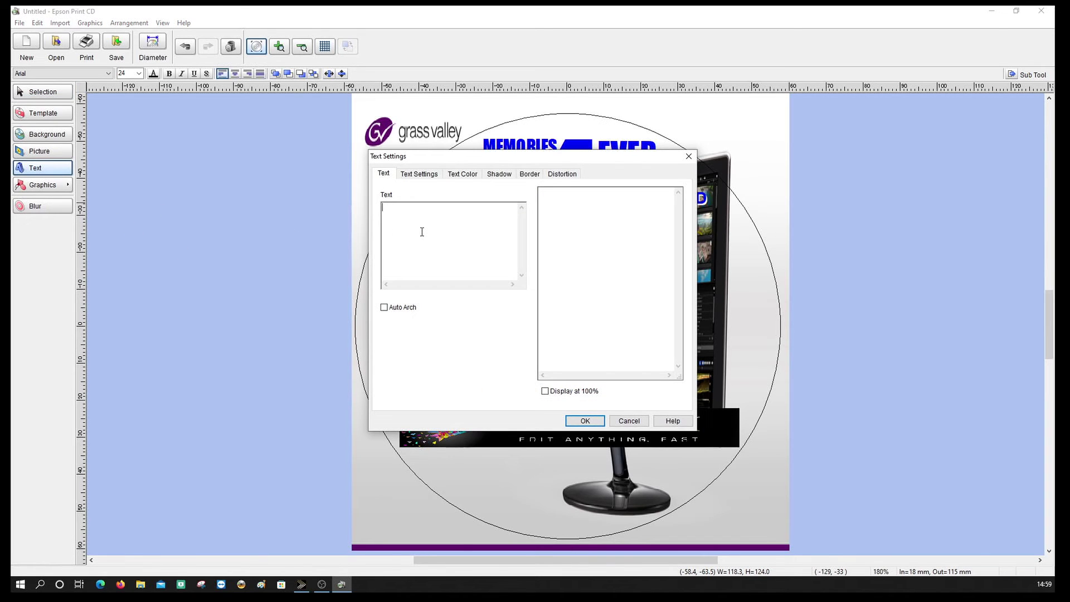
{"action": "type", "text": "Fa"}
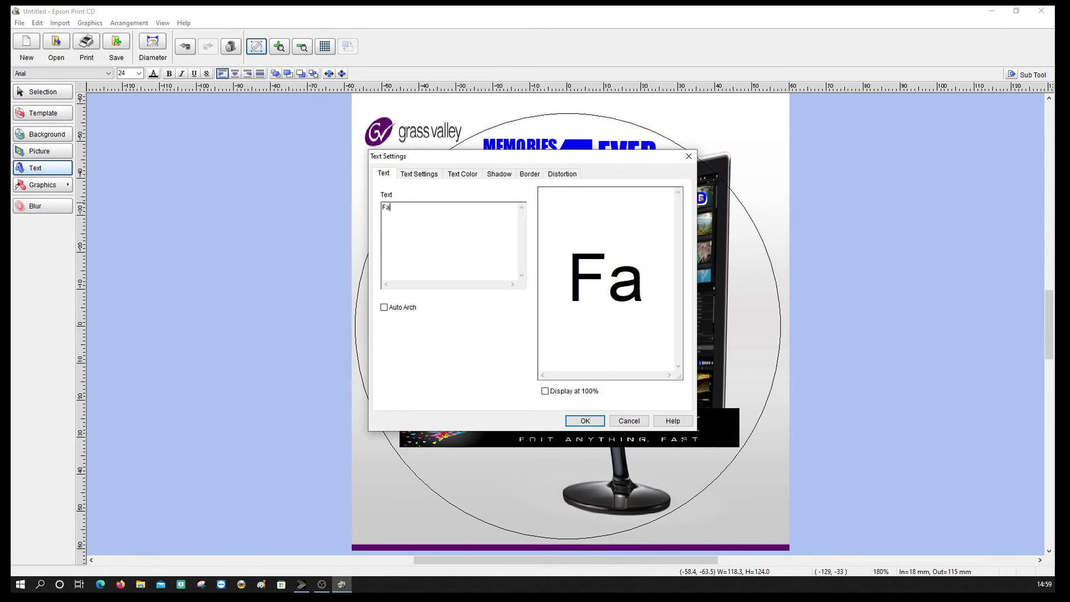
{"action": "type", "text": "mily C"}
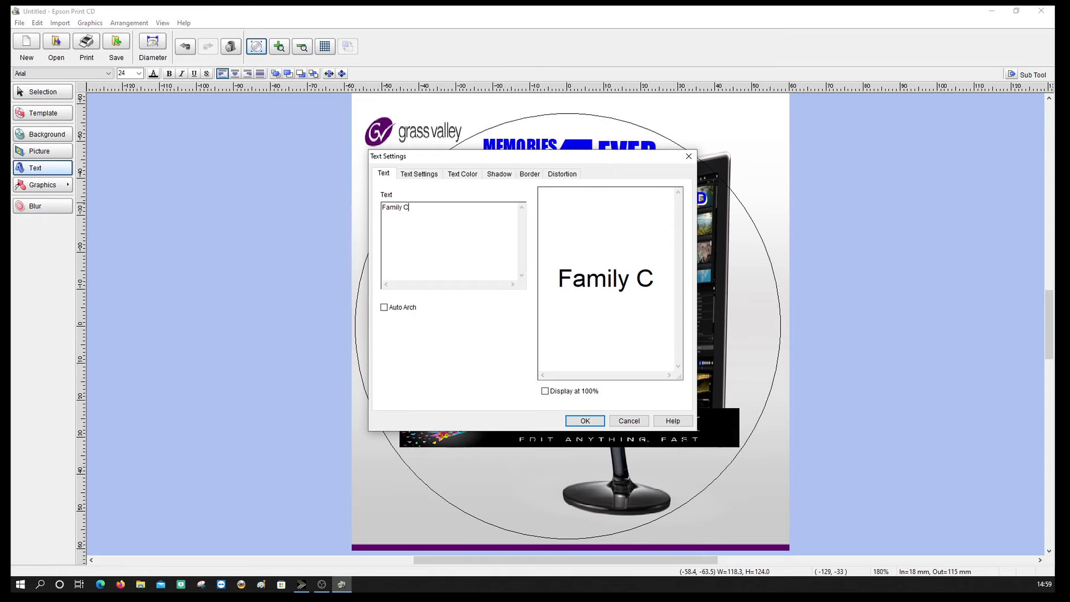
{"action": "type", "text": "ine Film"}
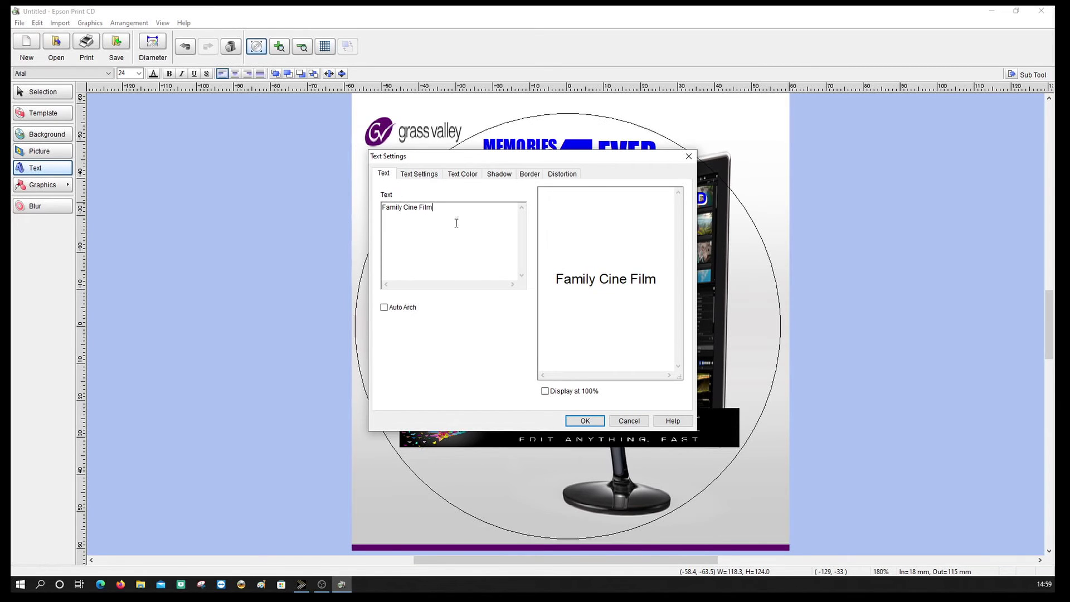
{"action": "left_click", "coordinate": [432, 179]}
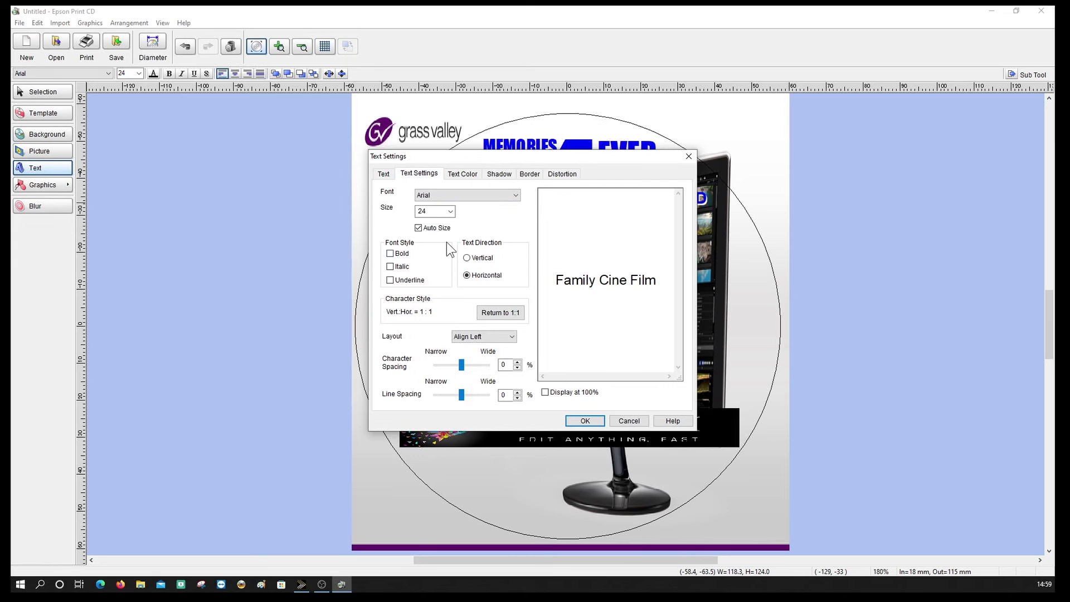
{"action": "left_click", "coordinate": [467, 178]}
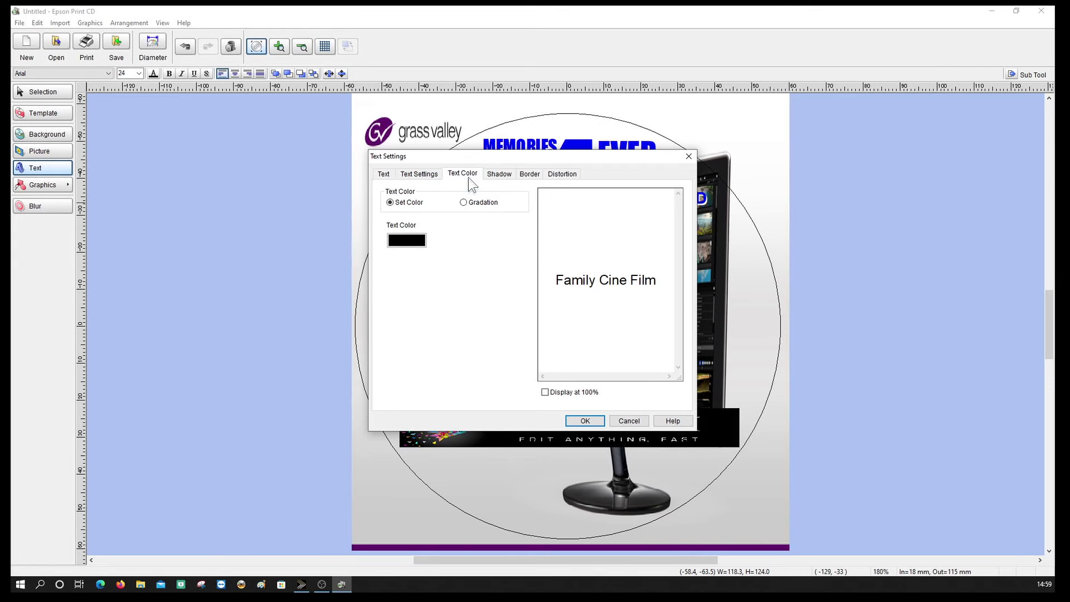
{"action": "left_click", "coordinate": [407, 242]}
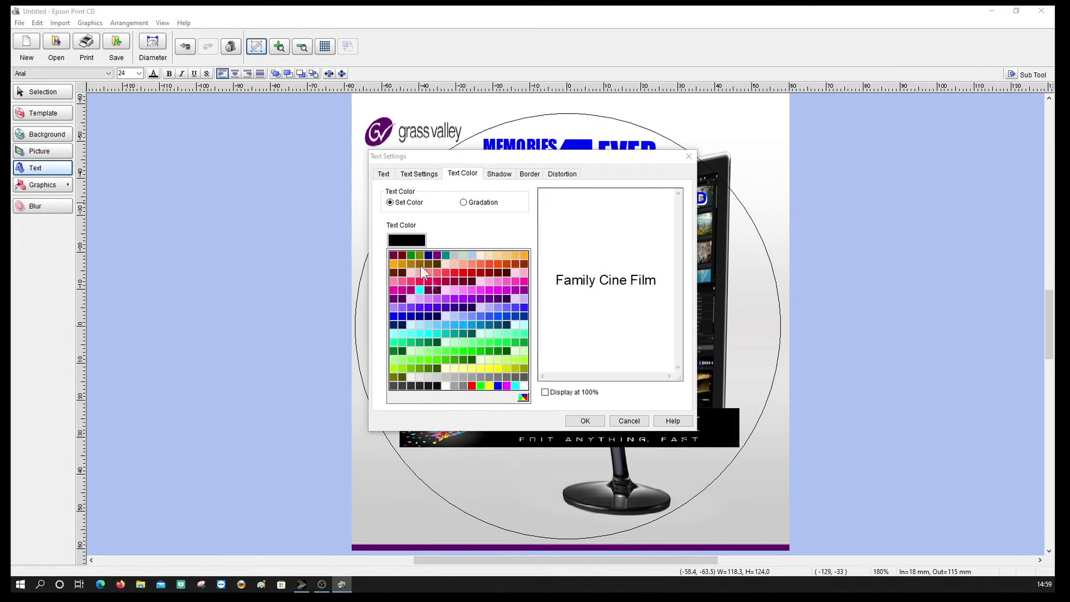
{"action": "left_click", "coordinate": [499, 385]}
Step: Give the caption a white shadow and size 16, then place it below the EDIUS X banner
{"action": "left_click", "coordinate": [500, 177]}
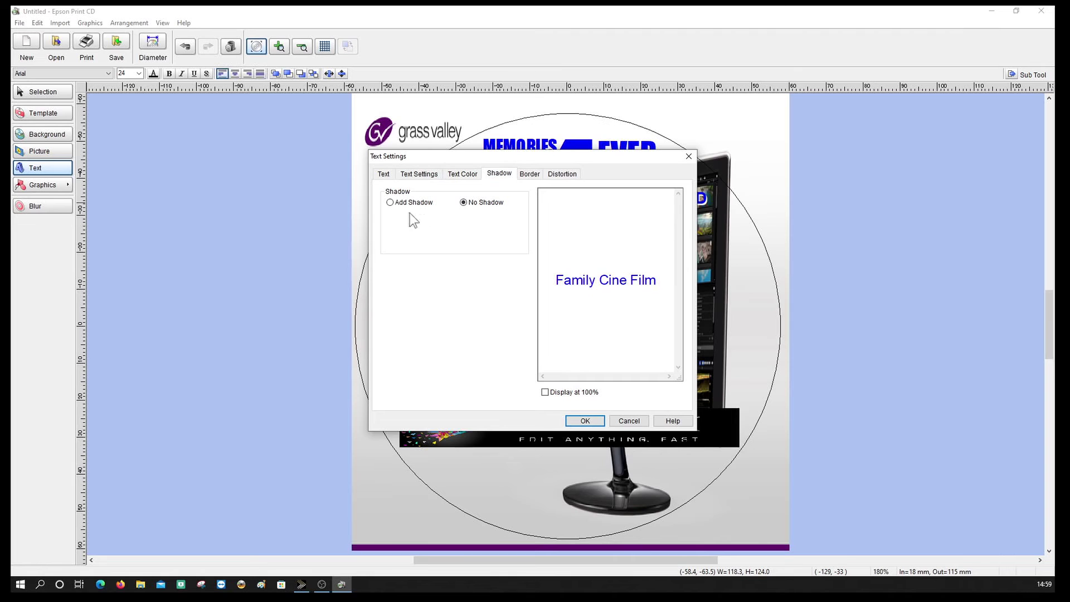
{"action": "left_click", "coordinate": [390, 203]}
{"action": "left_click", "coordinate": [419, 315]}
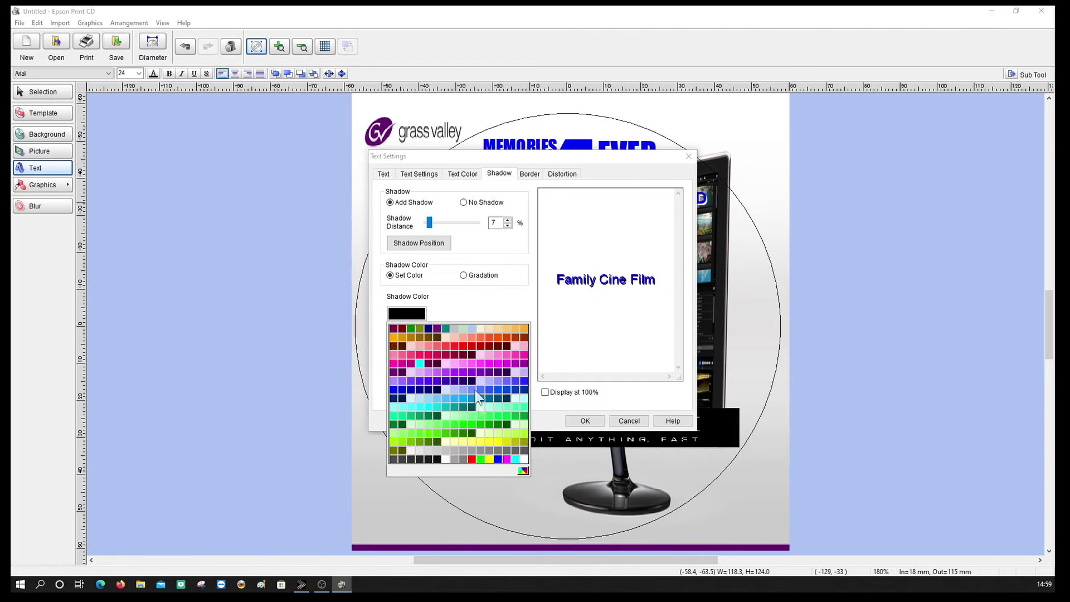
{"action": "left_click", "coordinate": [523, 460]}
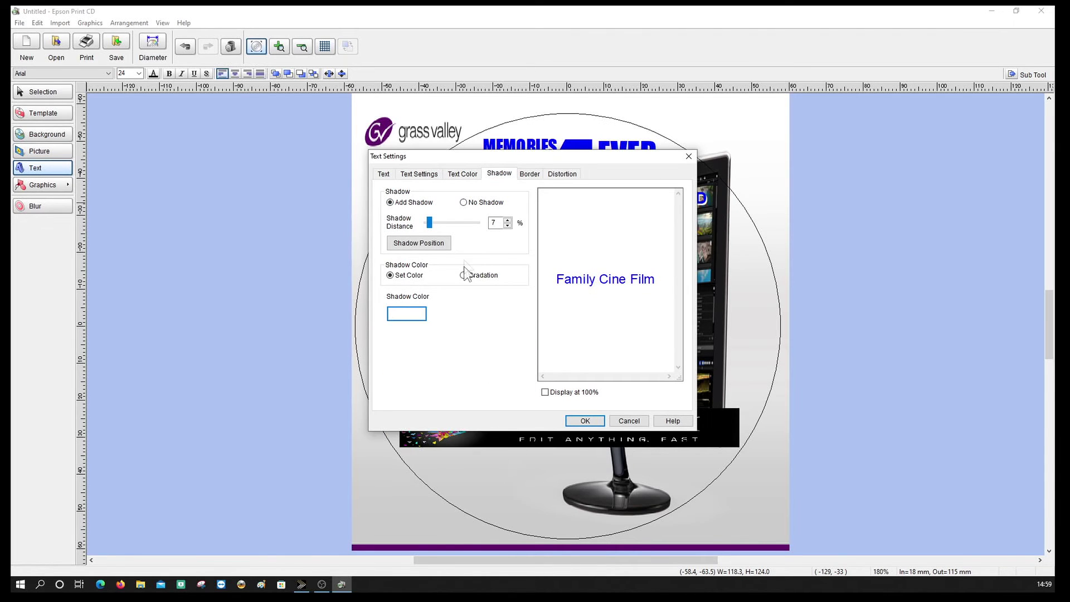
{"action": "left_click", "coordinate": [430, 177]}
{"action": "left_click", "coordinate": [451, 211]}
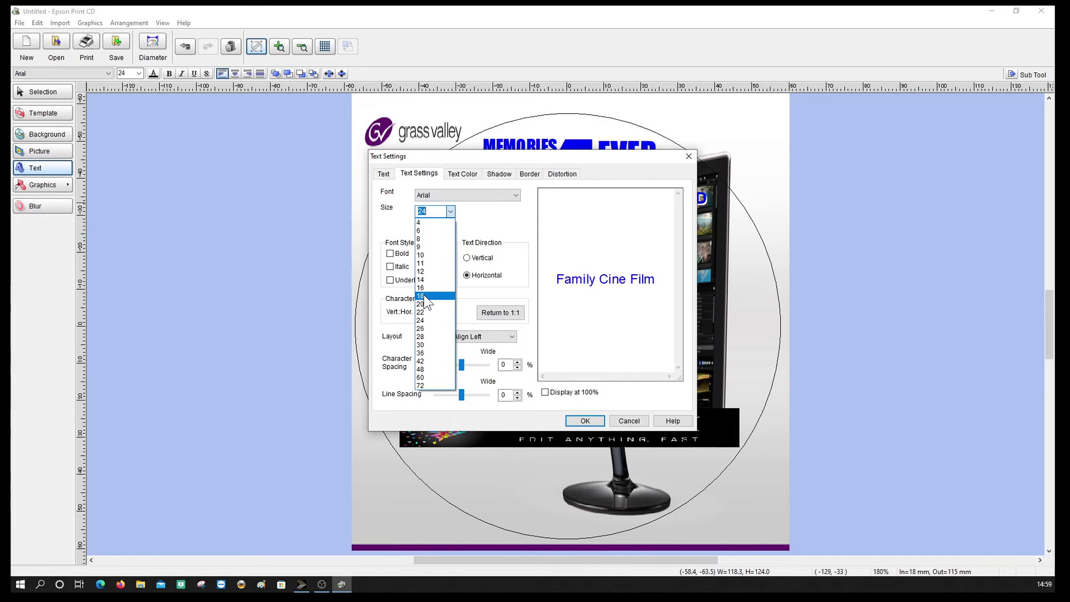
{"action": "left_click", "coordinate": [424, 289]}
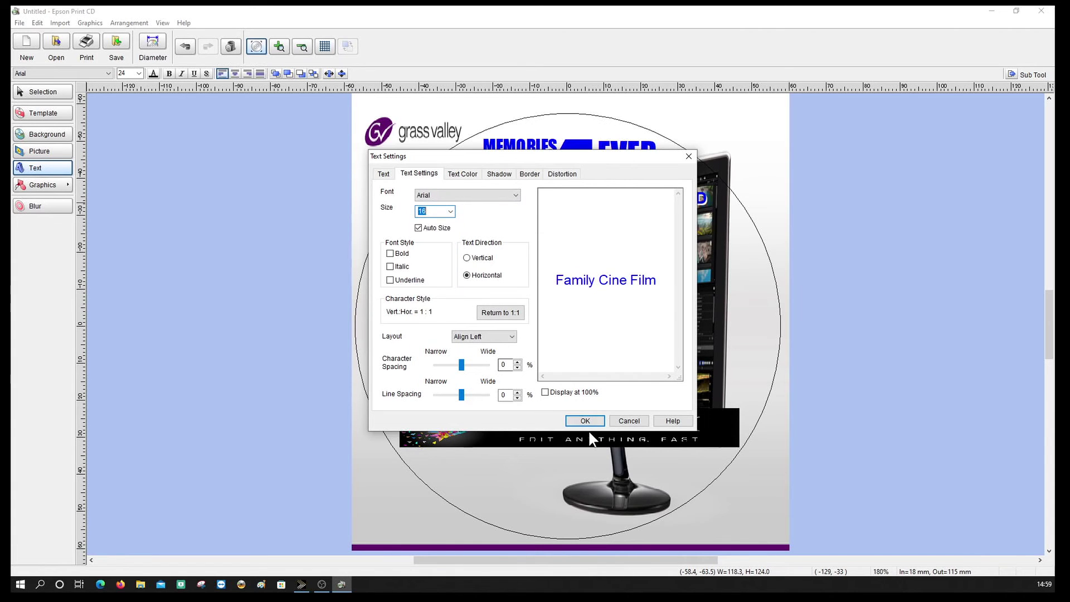
{"action": "left_click", "coordinate": [585, 421]}
{"action": "left_click_drag", "start_coordinate": [578, 331], "coordinate": [541, 465]}
{"action": "left_click", "coordinate": [523, 495]}
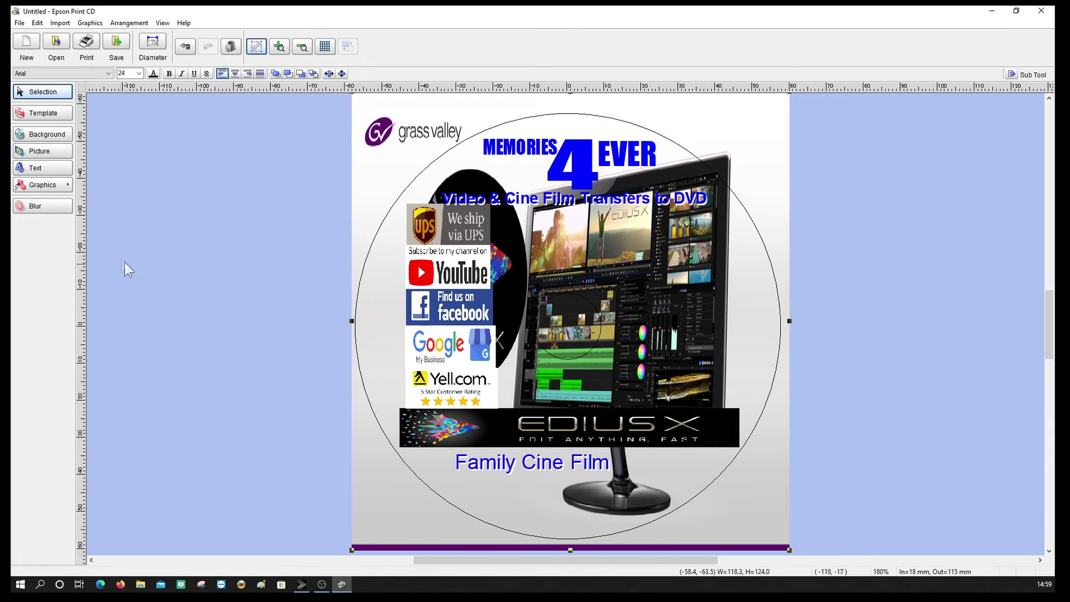
{"action": "left_click", "coordinate": [47, 173]}
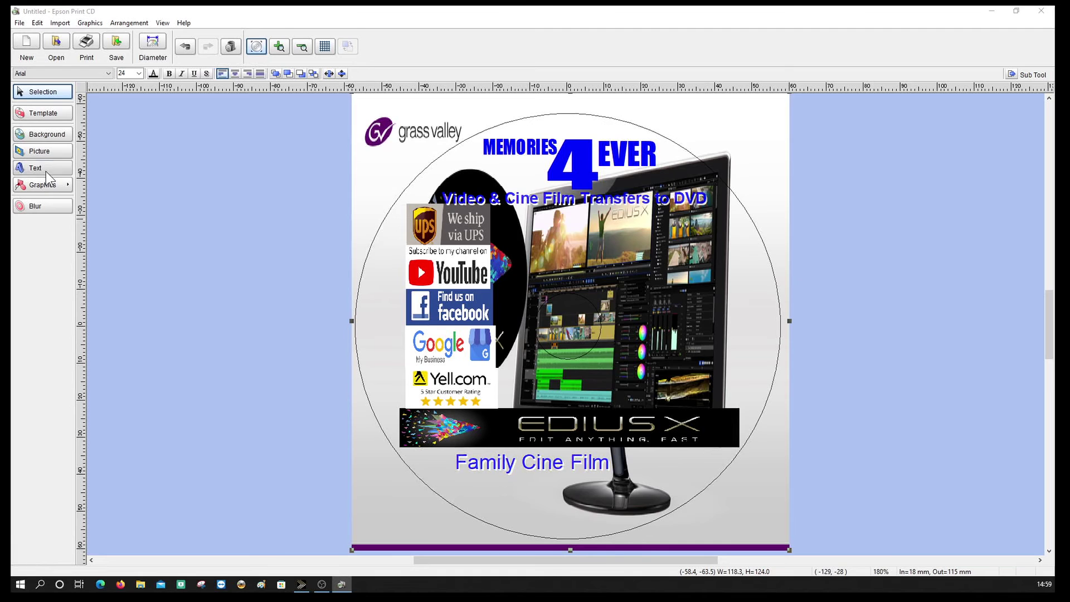
{"action": "type", "text": "w"}
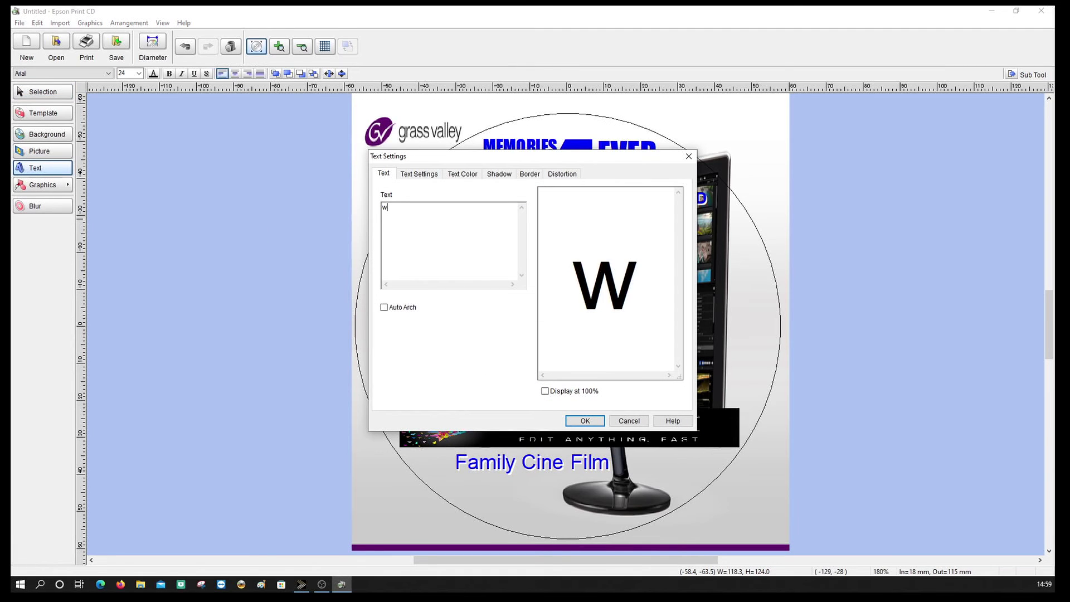
{"action": "type", "text": "ww.me"}
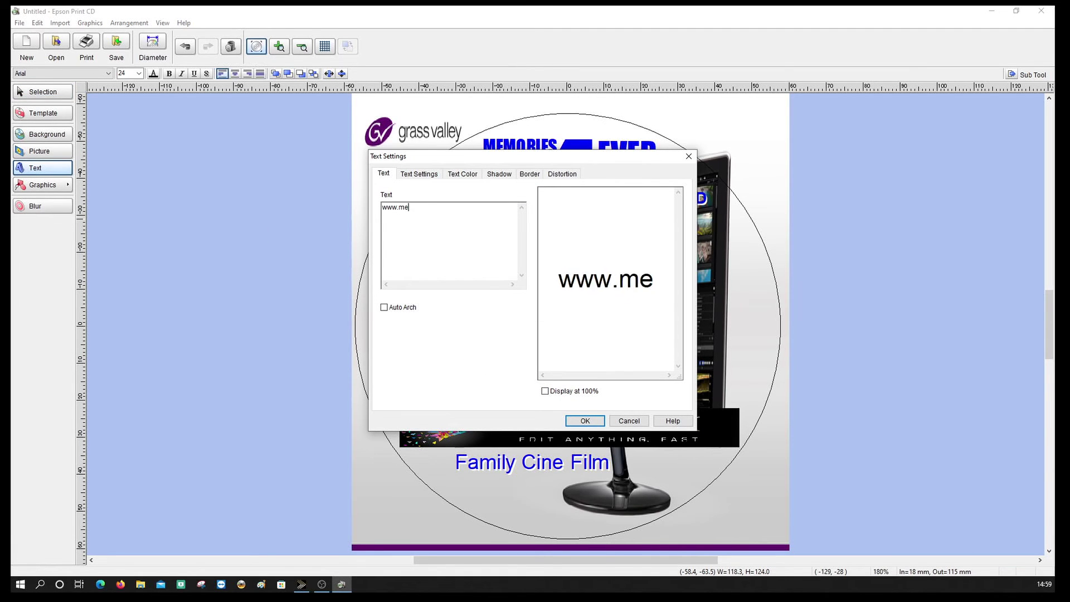
{"action": "type", "text": "morie-"}
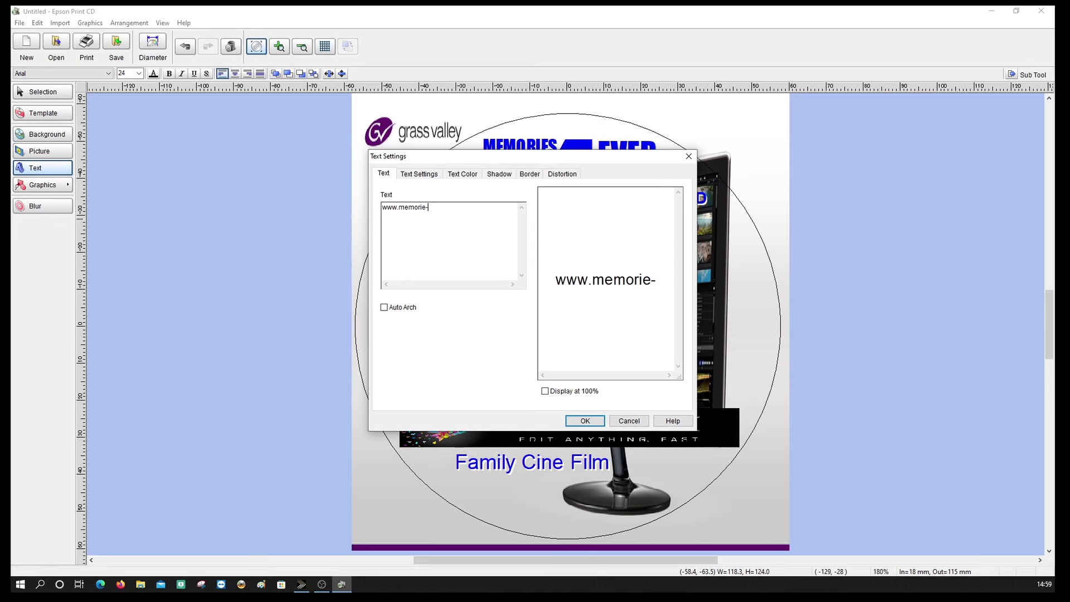
{"action": "type", "text": "4-e"}
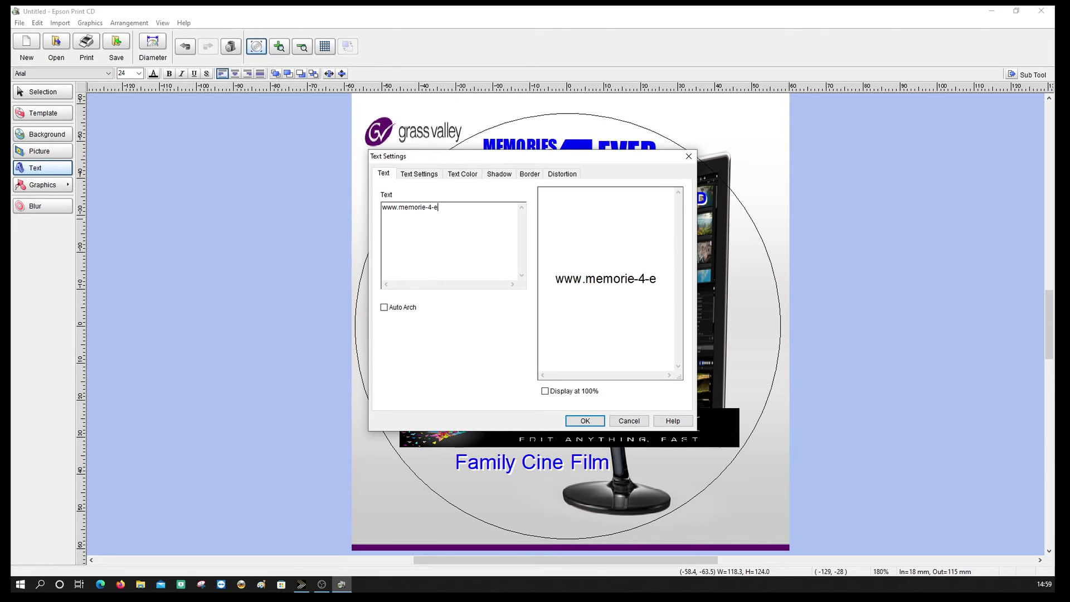
{"action": "type", "text": "ver.co.uk"}
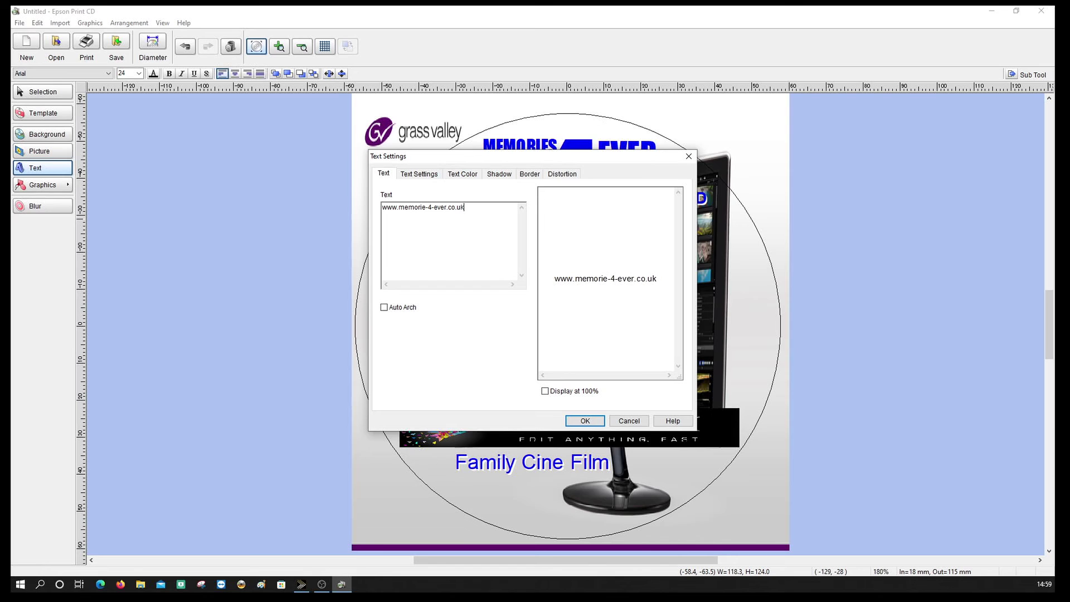
{"action": "left_click", "coordinate": [421, 175]}
{"action": "left_click", "coordinate": [390, 254]}
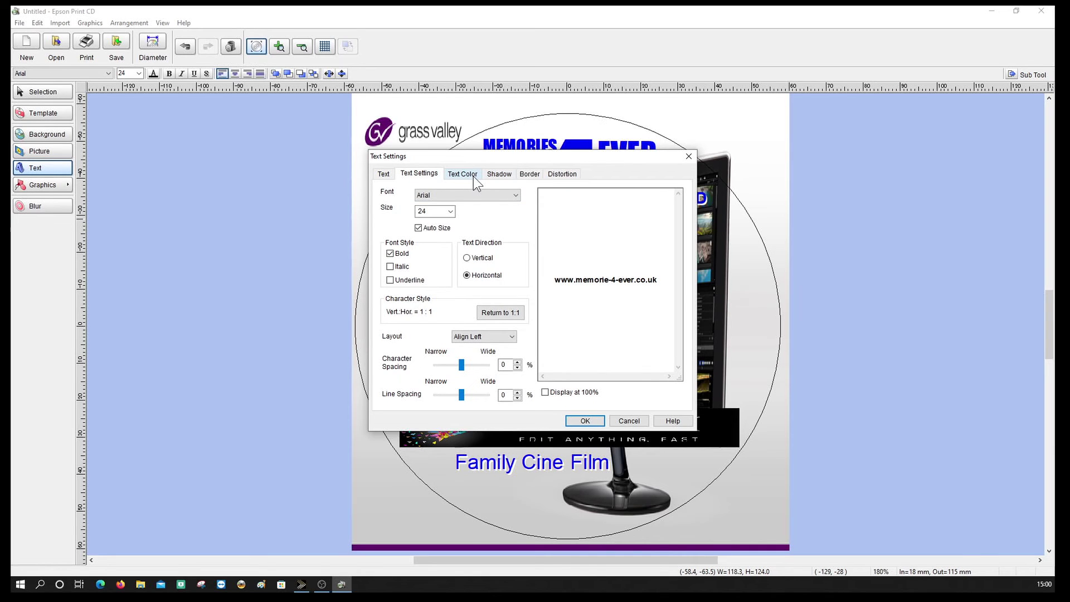
{"action": "left_click", "coordinate": [473, 176]}
{"action": "left_click", "coordinate": [406, 240]}
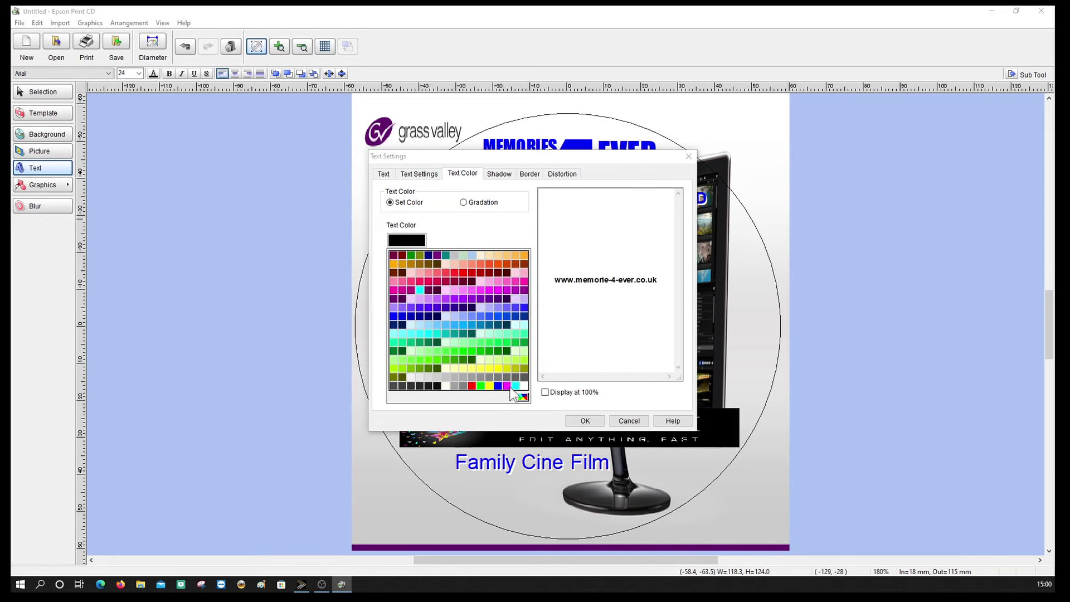
{"action": "left_click", "coordinate": [496, 177]}
{"action": "left_click", "coordinate": [496, 177]}
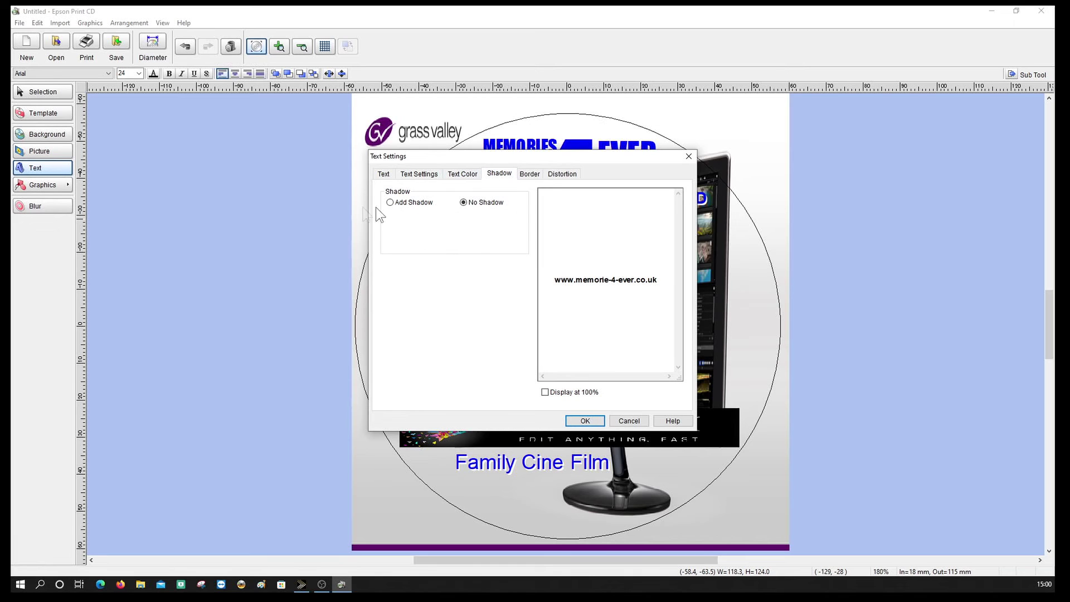
{"action": "left_click", "coordinate": [389, 203]}
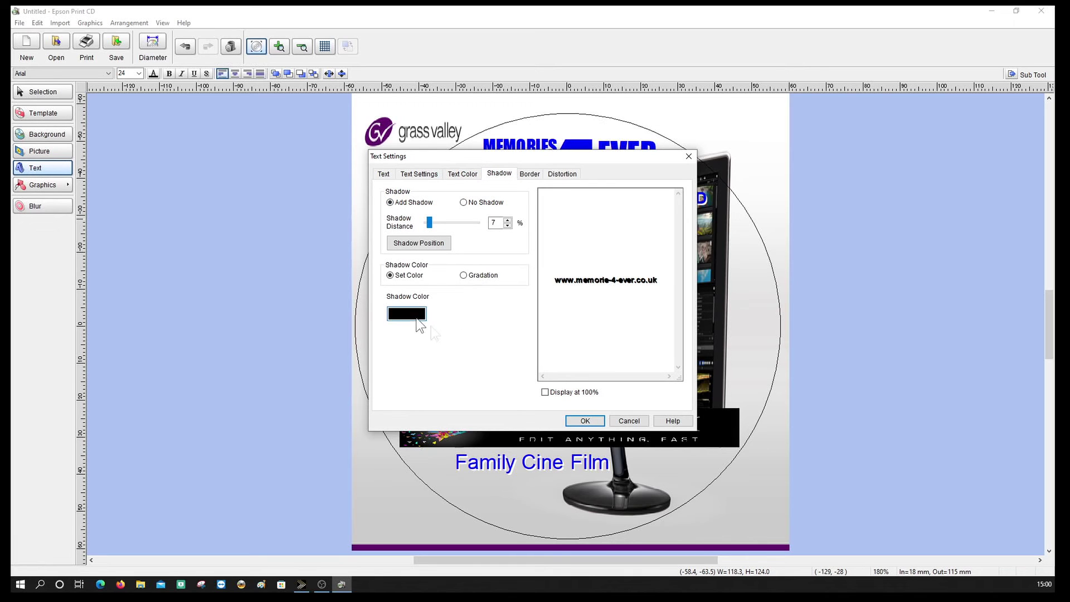
{"action": "left_click", "coordinate": [407, 317]}
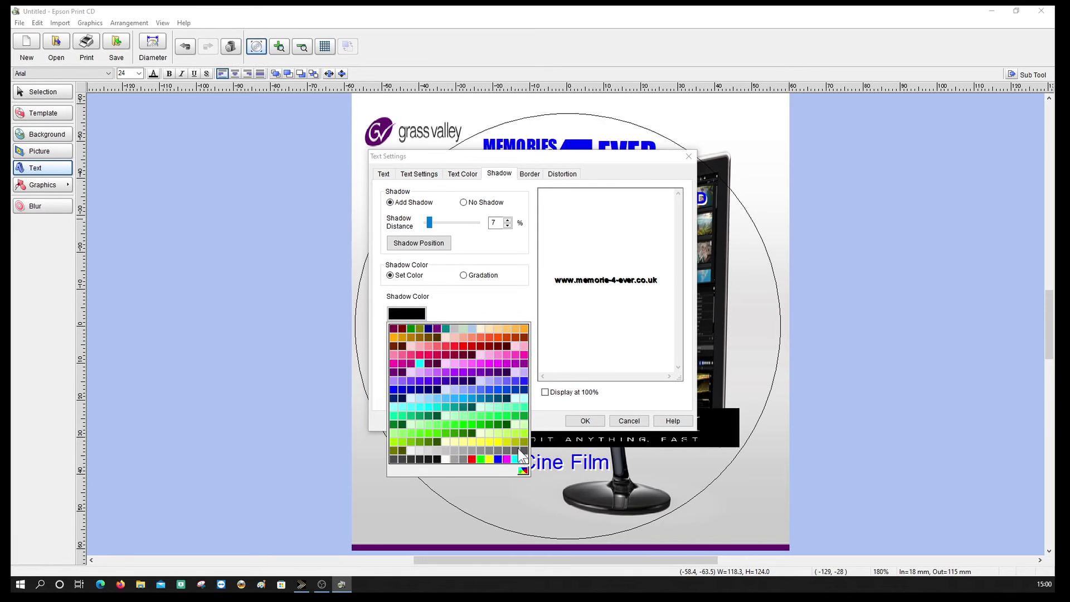
{"action": "left_click", "coordinate": [523, 459]}
{"action": "left_click", "coordinate": [585, 421]}
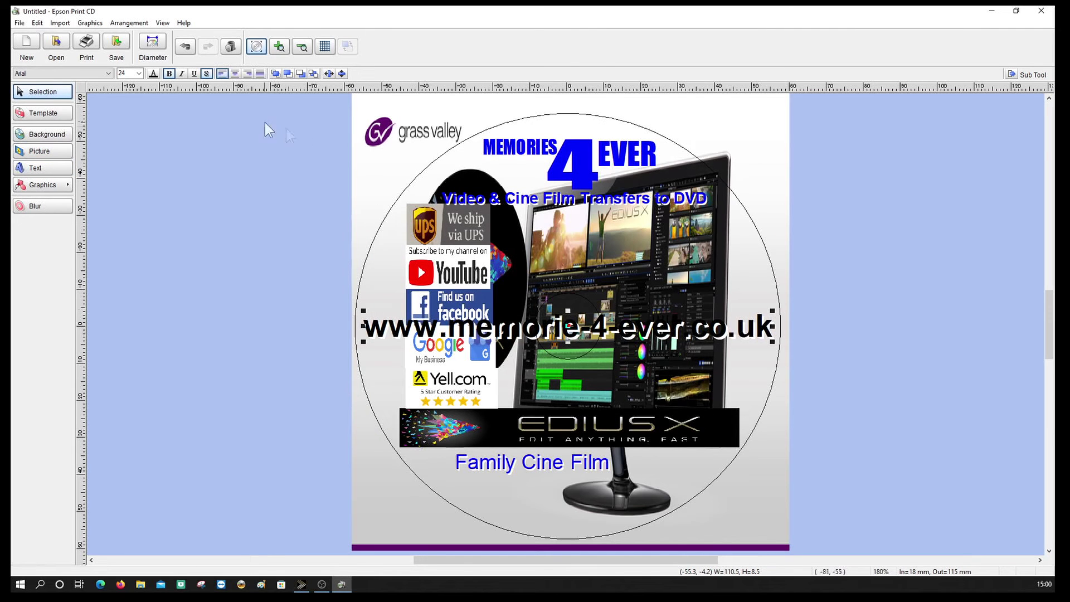
Step: Reduce the website URL's font size to 14
{"action": "double_click", "coordinate": [496, 337]}
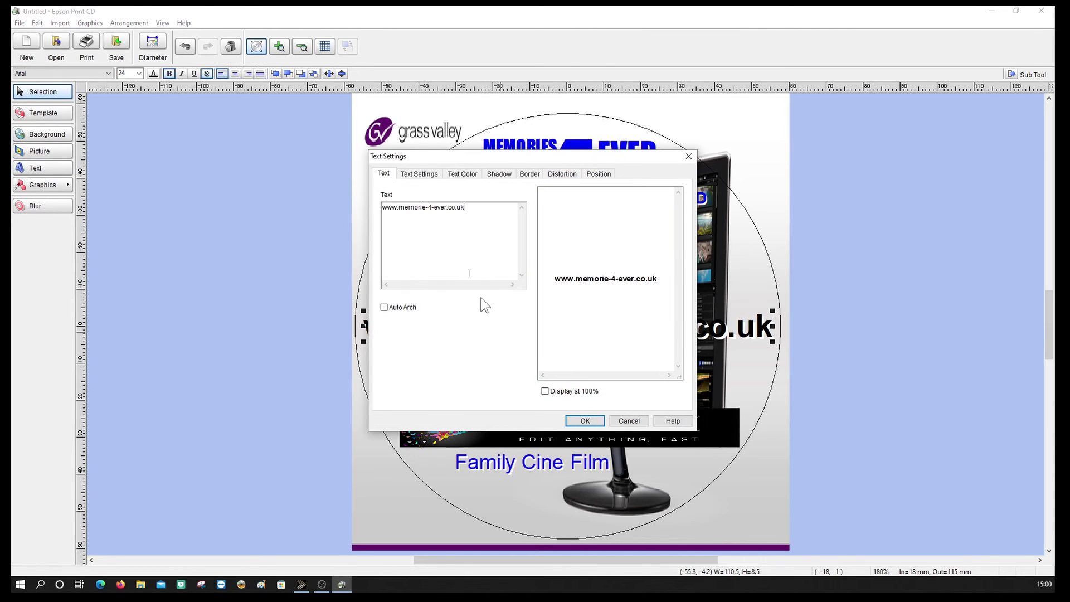
{"action": "left_click", "coordinate": [430, 174]}
{"action": "left_click", "coordinate": [450, 213]}
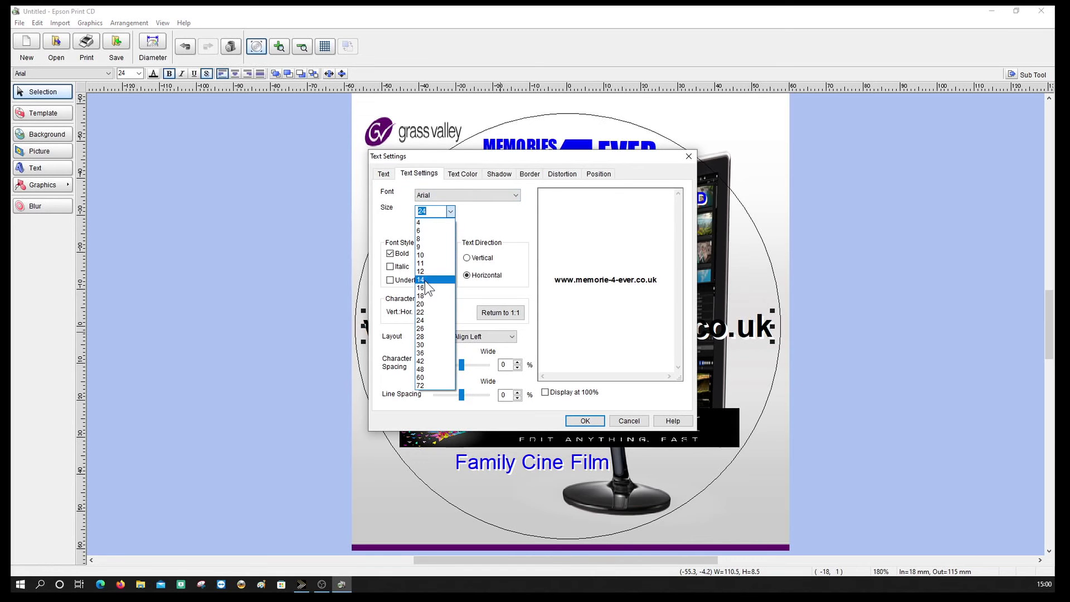
{"action": "left_click", "coordinate": [426, 280]}
{"action": "left_click", "coordinate": [584, 420]}
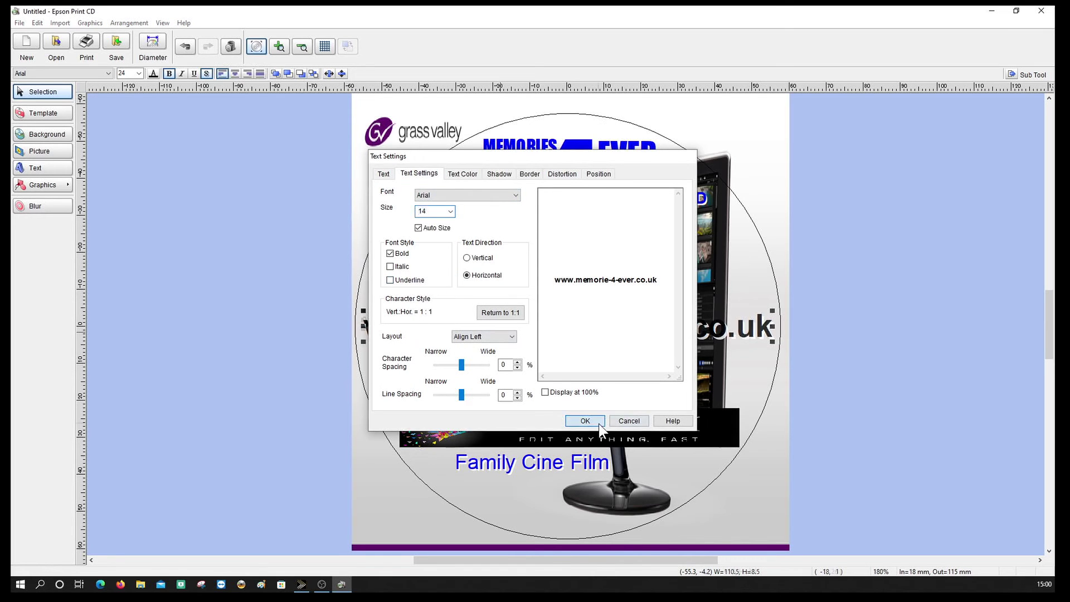
Step: Move the URL beneath Family Cine Film and shrink it by its side handles to 10.3 pt
{"action": "left_click_drag", "start_coordinate": [519, 329], "coordinate": [586, 507]}
{"action": "left_click_drag", "start_coordinate": [670, 493], "coordinate": [625, 495]}
{"action": "left_click_drag", "start_coordinate": [440, 495], "coordinate": [460, 493]}
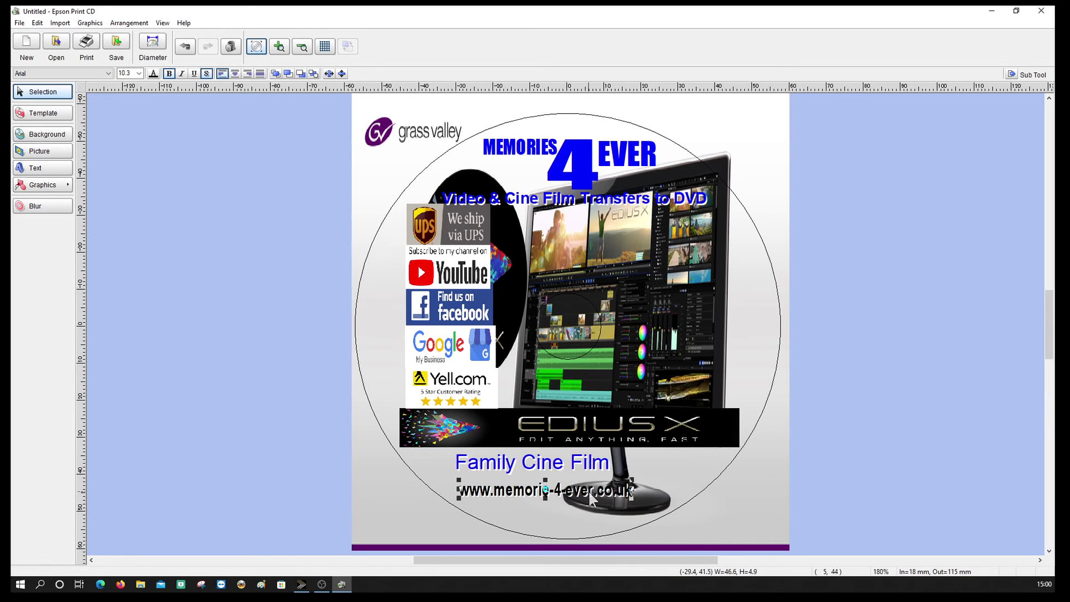
{"action": "left_click_drag", "start_coordinate": [587, 490], "coordinate": [598, 511]}
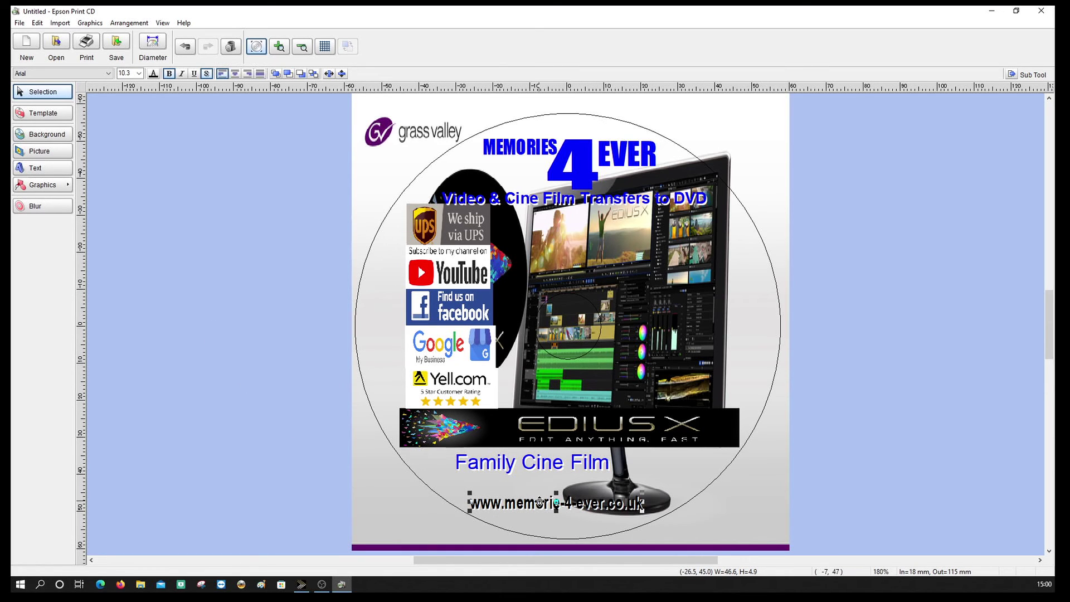
{"action": "left_click_drag", "start_coordinate": [540, 502], "coordinate": [538, 503]}
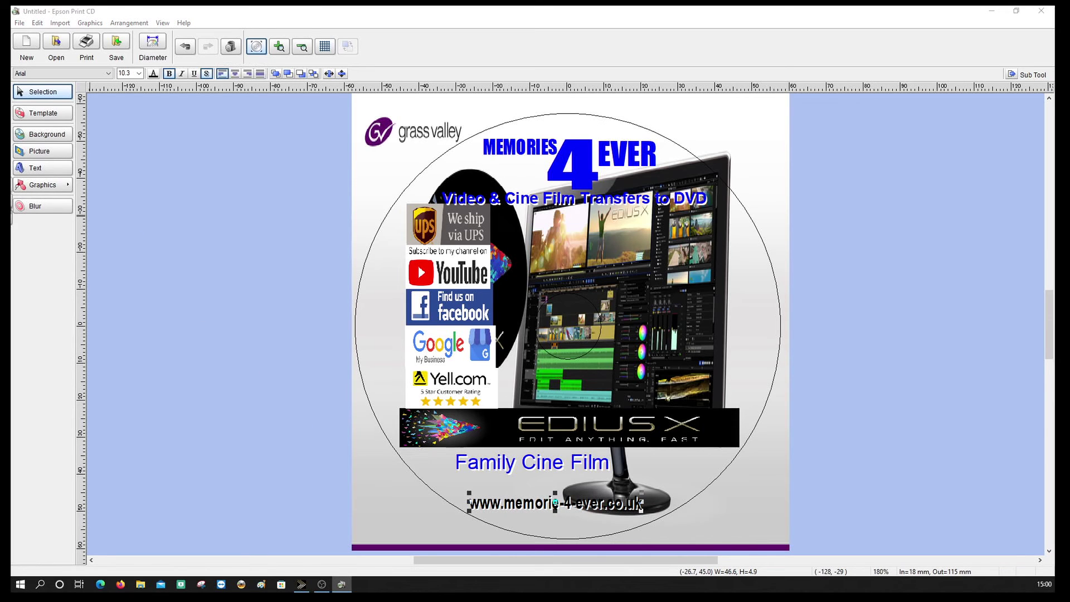
{"action": "left_click", "coordinate": [43, 184]}
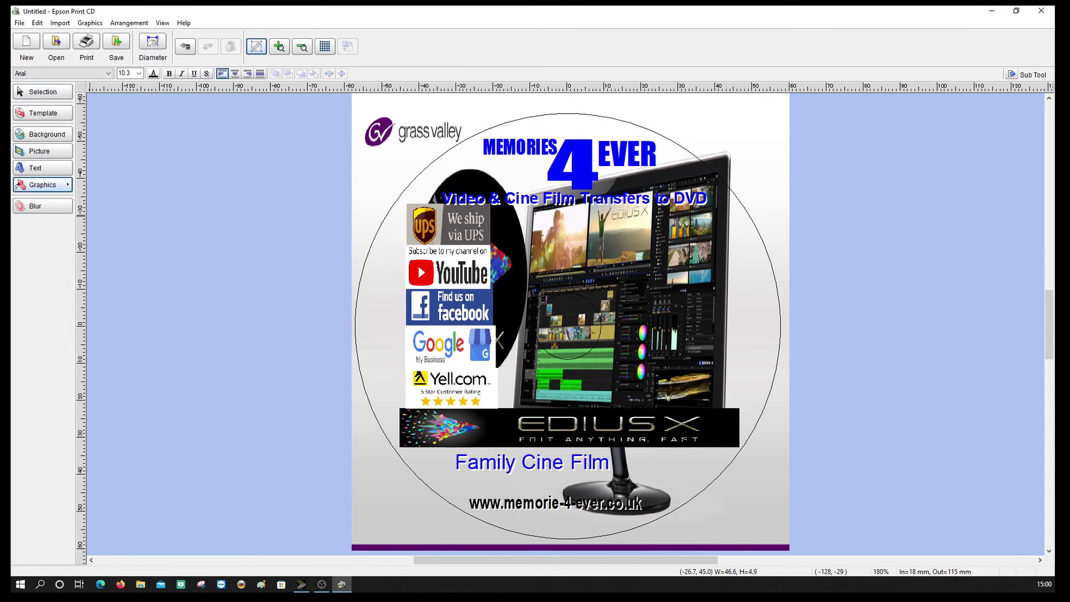
Step: Draw a white rectangle, move it over the URL and widen it to fit
{"action": "mouse_move", "coordinate": [366, 251]}
{"action": "left_mouse_down"}
{"action": "mouse_move", "coordinate": [334, 290]}
{"action": "mouse_move", "coordinate": [199, 298]}
{"action": "left_mouse_up"}
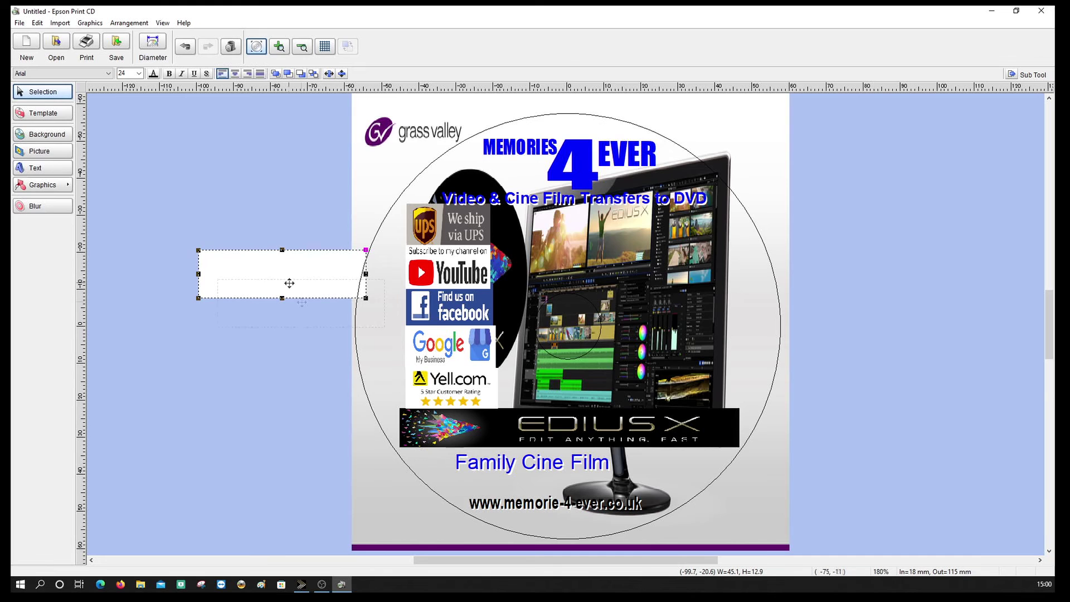
{"action": "left_click_drag", "start_coordinate": [552, 505], "coordinate": [549, 503]}
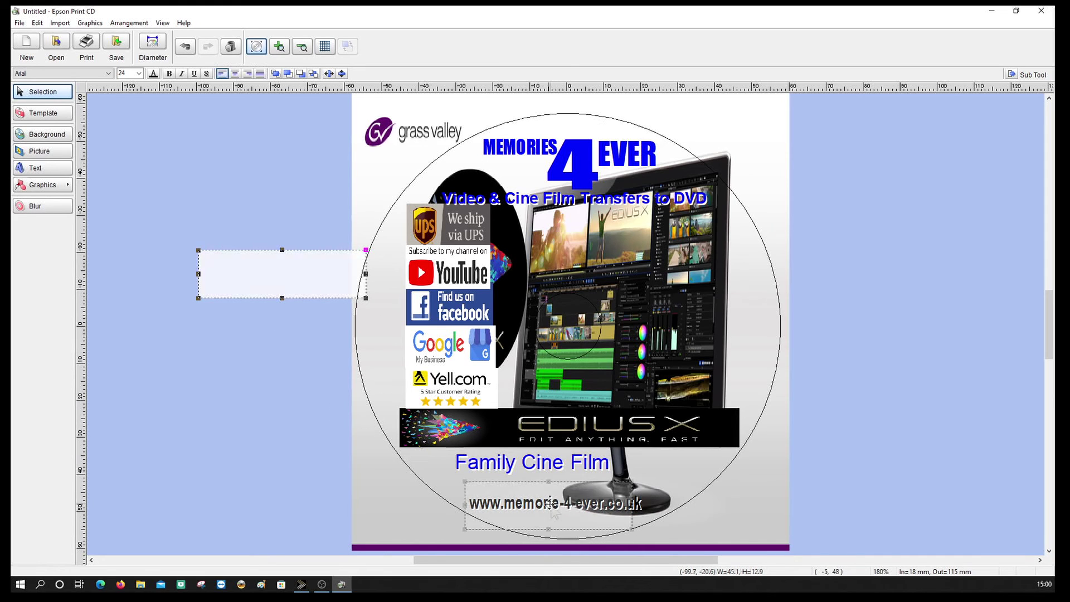
{"action": "left_click_drag", "start_coordinate": [630, 505], "coordinate": [650, 505]}
Step: Layer the rectangle behind the URL text, above the background, and shorten it to 6.4 mm
{"action": "right_click", "coordinate": [568, 500]}
{"action": "left_click", "coordinate": [597, 475]}
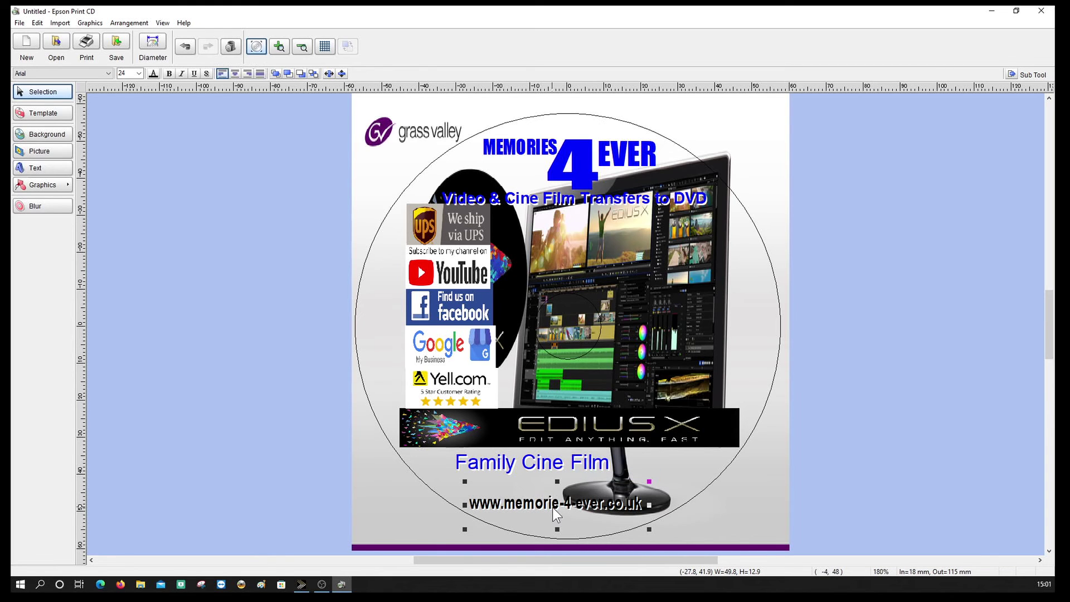
{"action": "right_click", "coordinate": [553, 508]}
{"action": "left_click", "coordinate": [590, 462]}
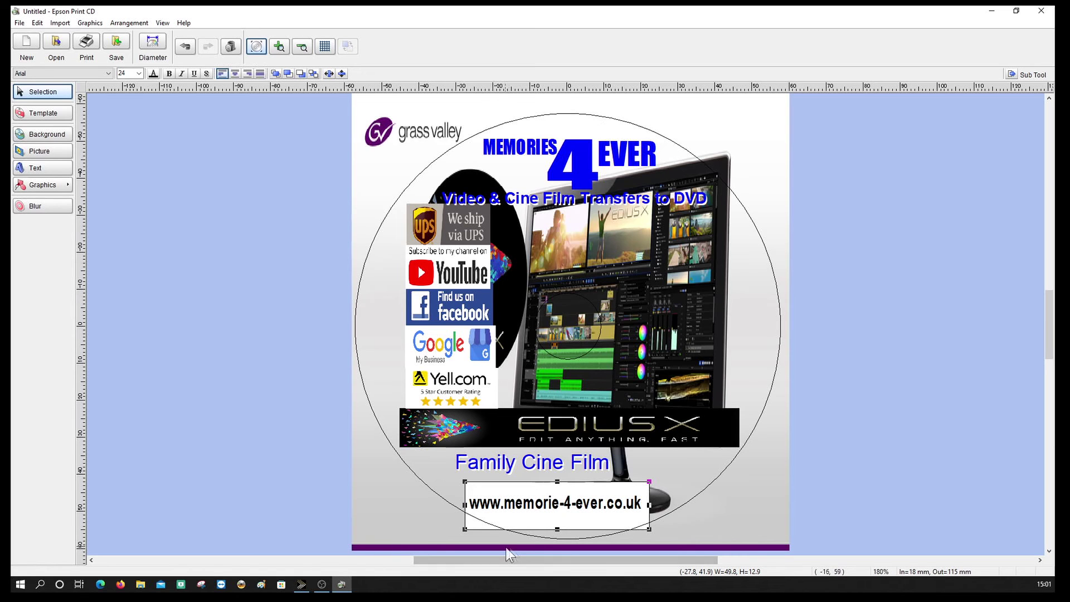
{"action": "left_click_drag", "start_coordinate": [555, 527], "coordinate": [556, 515]}
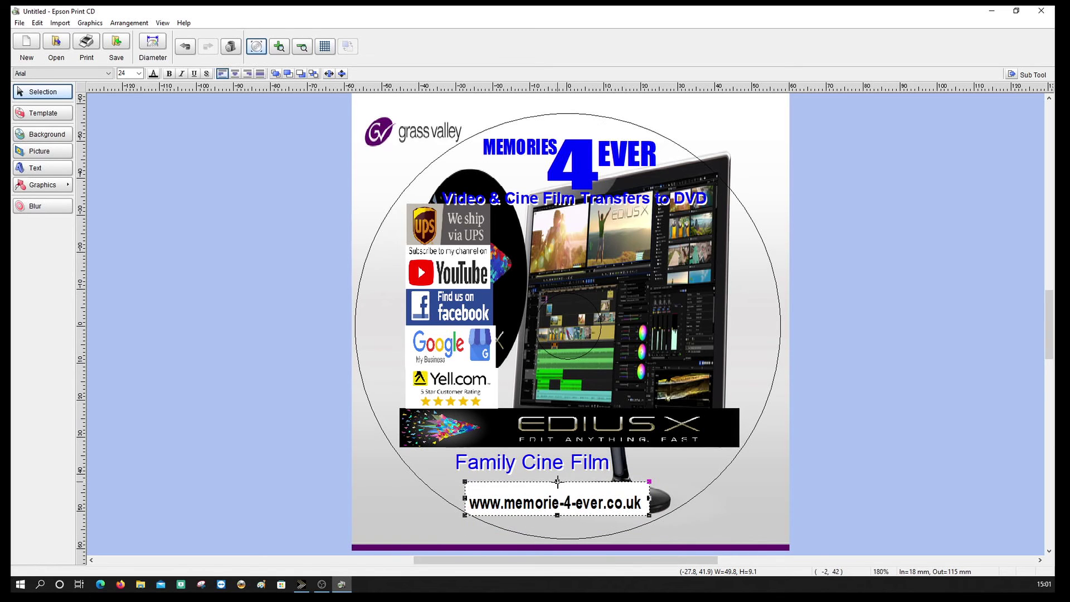
{"action": "double_click", "coordinate": [555, 490]}
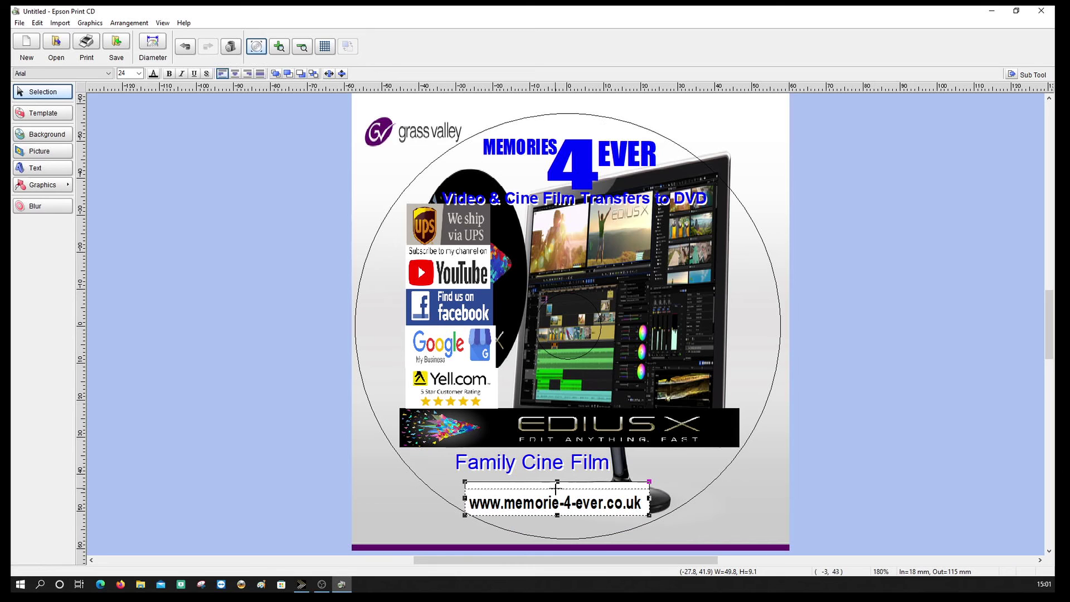
{"action": "left_click", "coordinate": [549, 549]}
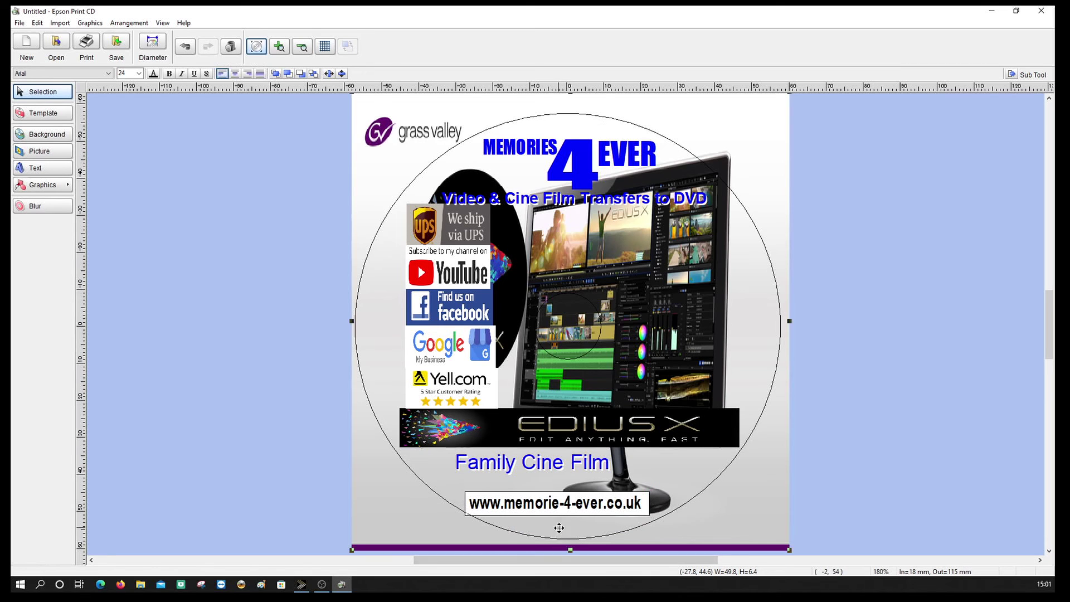
Step: Send the background picture to the back, move the URL onto the banner, and select the white box
{"action": "right_click", "coordinate": [519, 512]}
{"action": "left_click", "coordinate": [539, 493]}
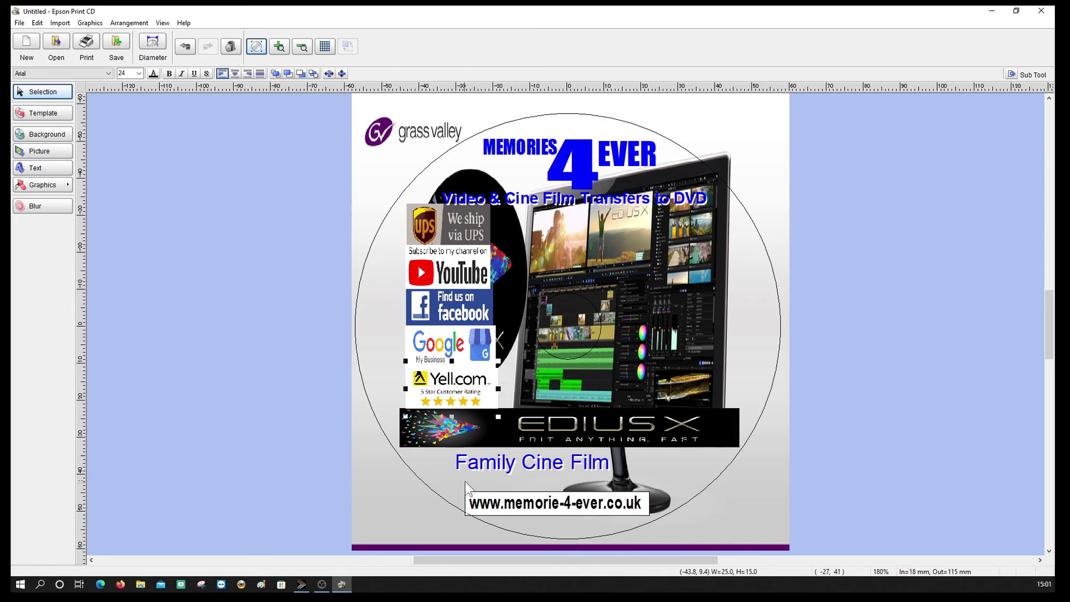
{"action": "left_click", "coordinate": [469, 505]}
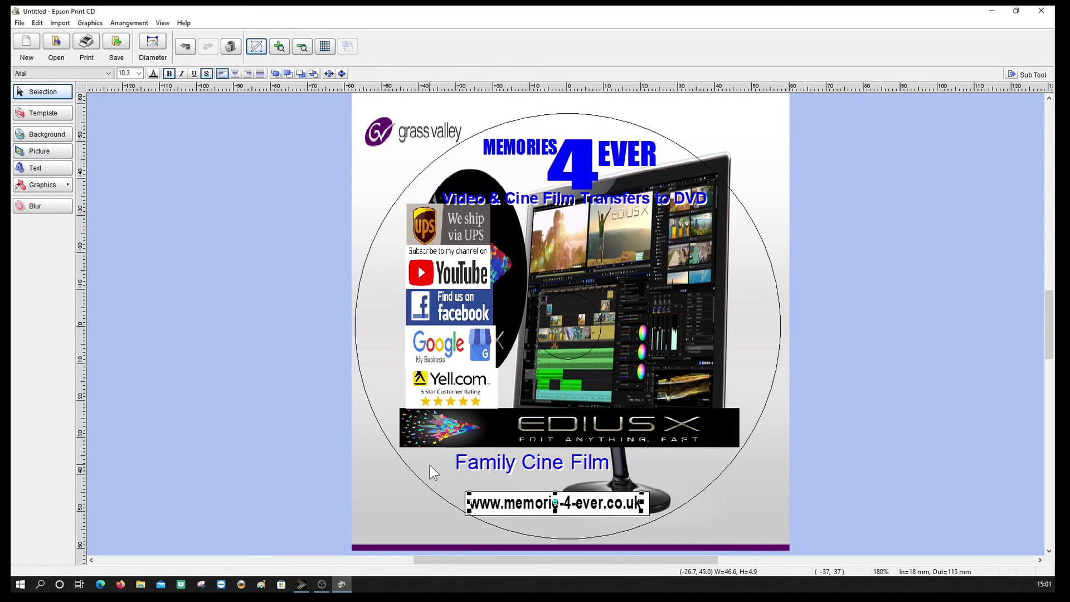
{"action": "left_click_drag", "start_coordinate": [430, 465], "coordinate": [433, 462]}
{"action": "left_click_drag", "start_coordinate": [545, 506], "coordinate": [547, 500]}
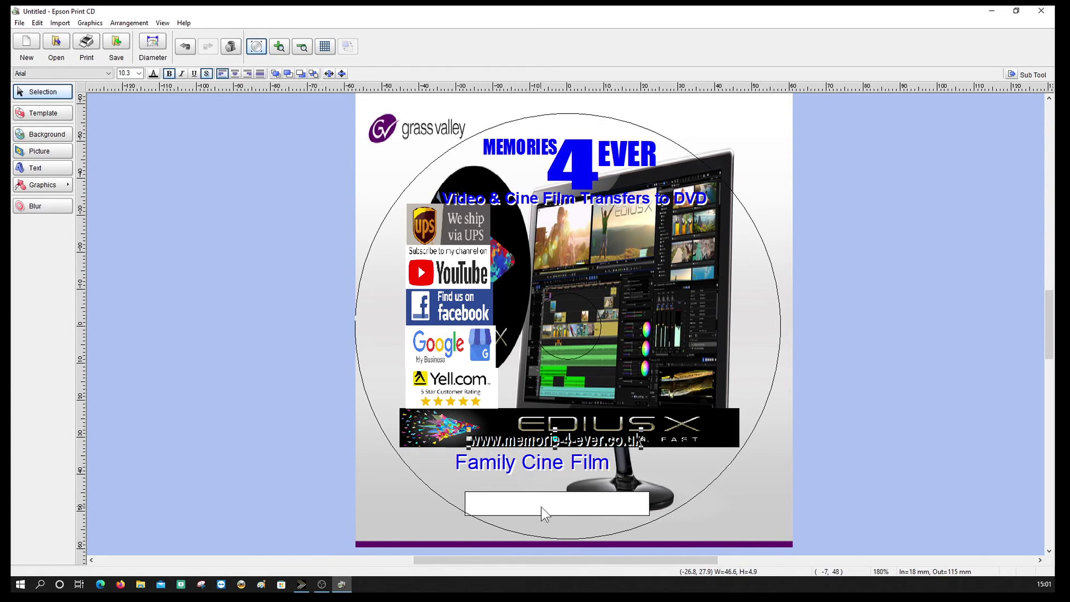
{"action": "right_click", "coordinate": [541, 507]}
{"action": "left_click", "coordinate": [577, 458]}
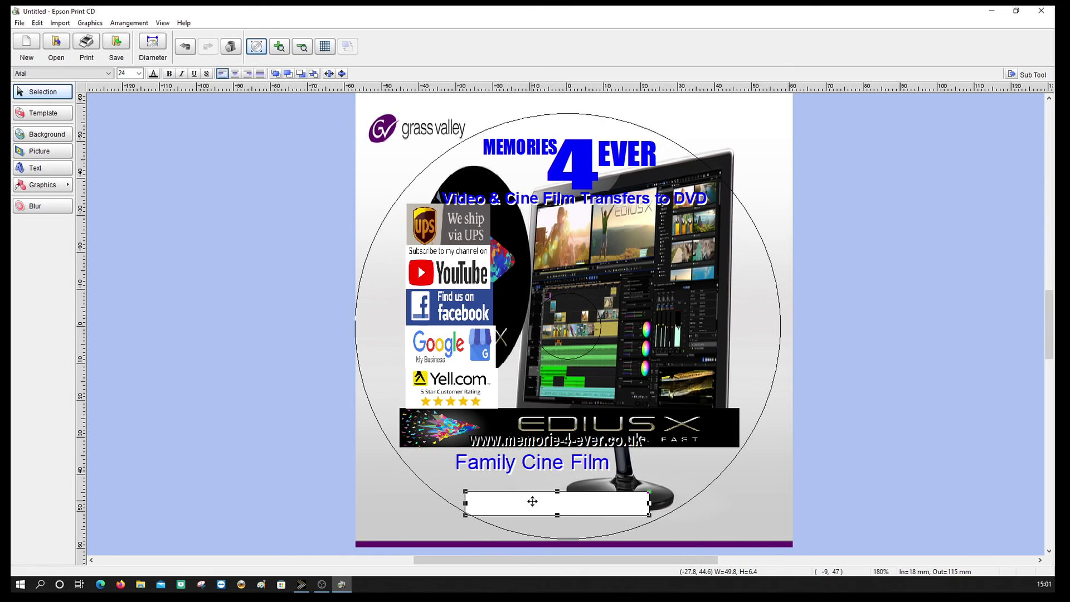
Step: Give the white box a blue outline 0.3 mm wide
{"action": "double_click", "coordinate": [533, 501]}
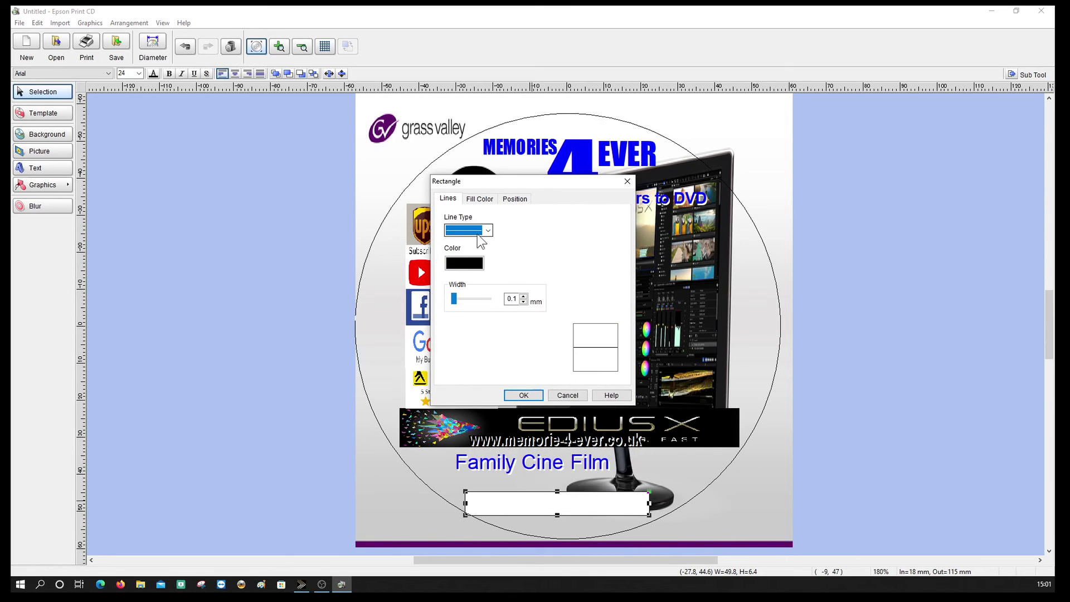
{"action": "left_click", "coordinate": [477, 263]}
{"action": "left_click", "coordinate": [554, 408]}
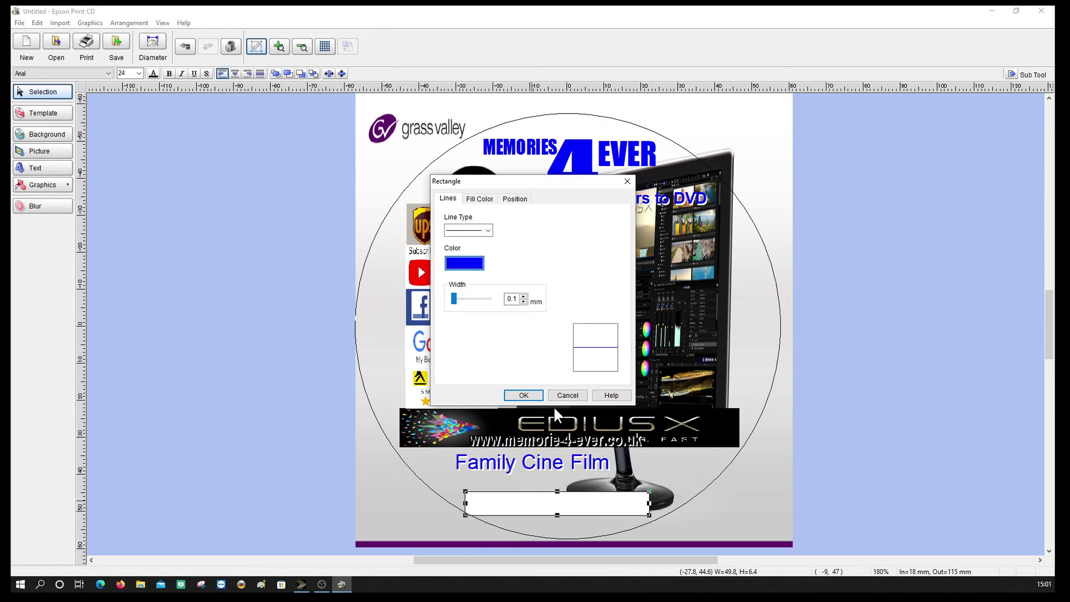
{"action": "left_click", "coordinate": [523, 296]}
{"action": "left_click", "coordinate": [523, 296]}
{"action": "left_click", "coordinate": [526, 395]}
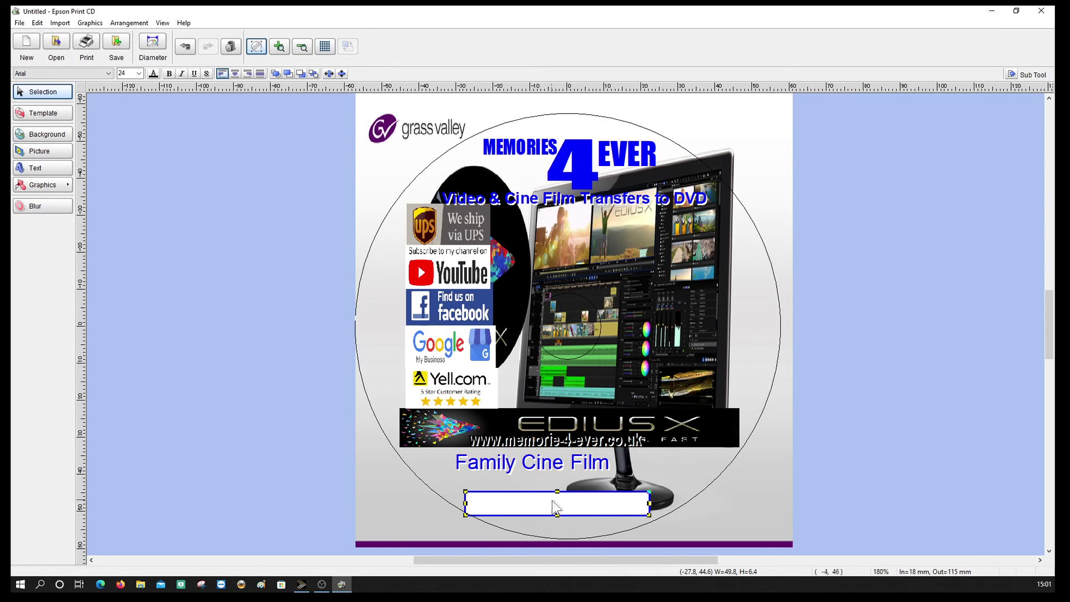
Step: Nudge the outlined box up and right, then open the URL's Arial 10.3 bold font settings
{"action": "left_click_drag", "start_coordinate": [565, 494], "coordinate": [573, 489]}
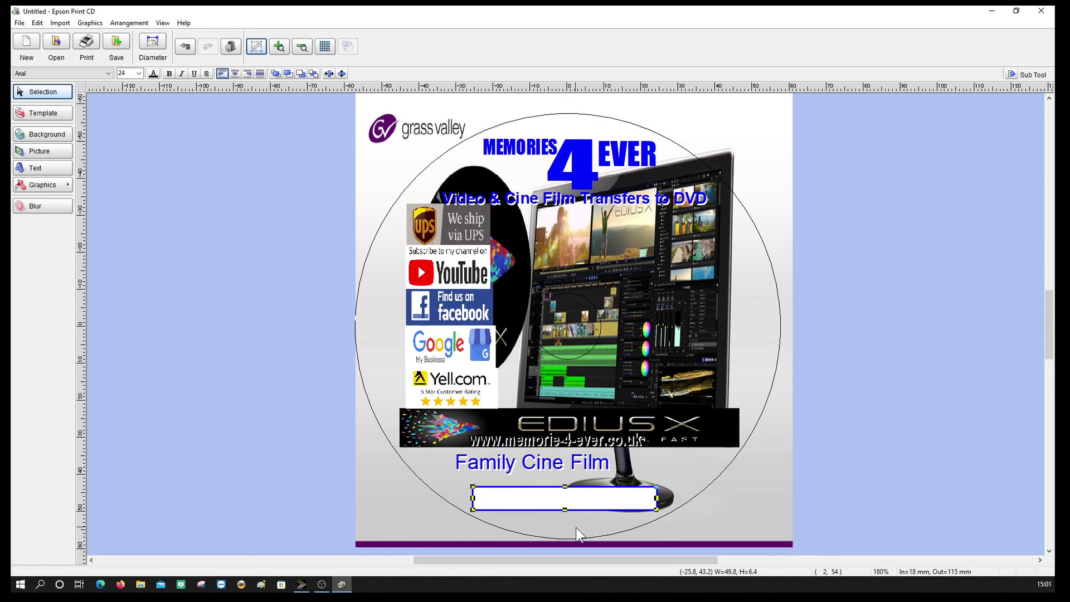
{"action": "double_click", "coordinate": [583, 441]}
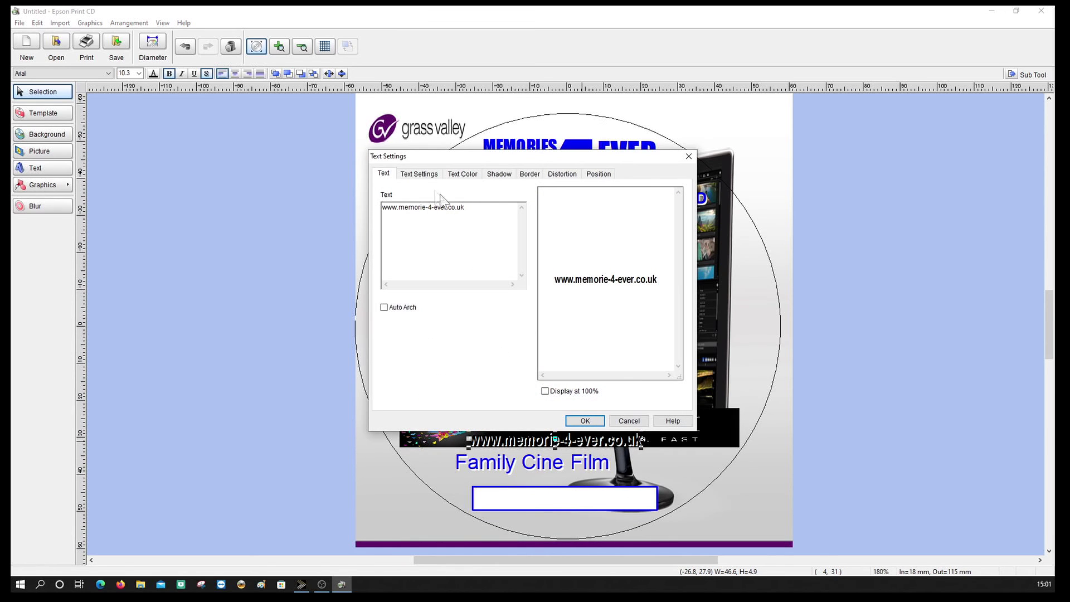
{"action": "left_click", "coordinate": [460, 177]}
{"action": "left_click", "coordinate": [437, 174]}
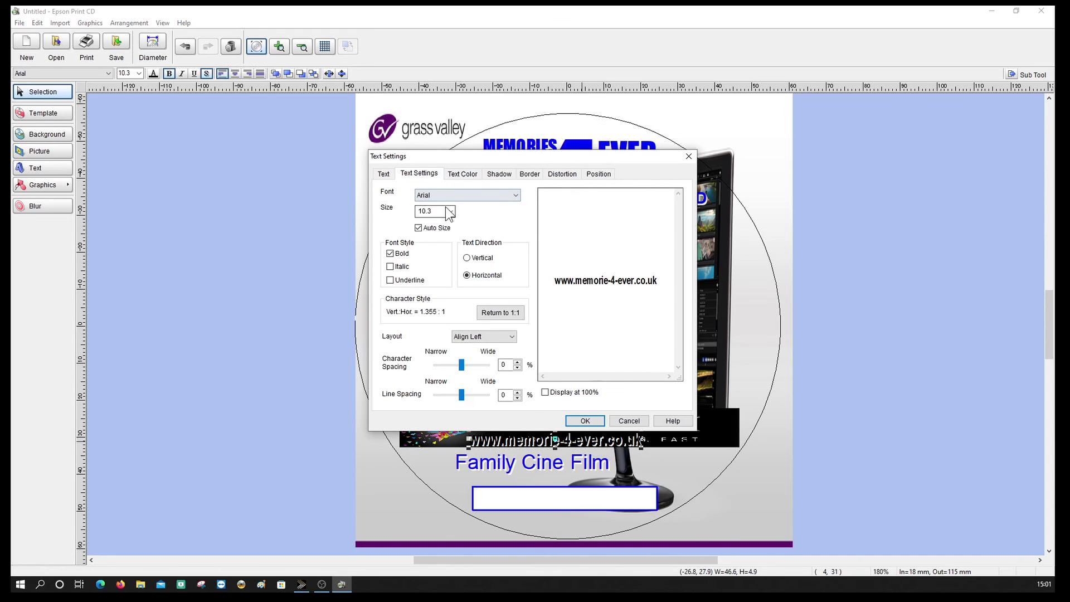